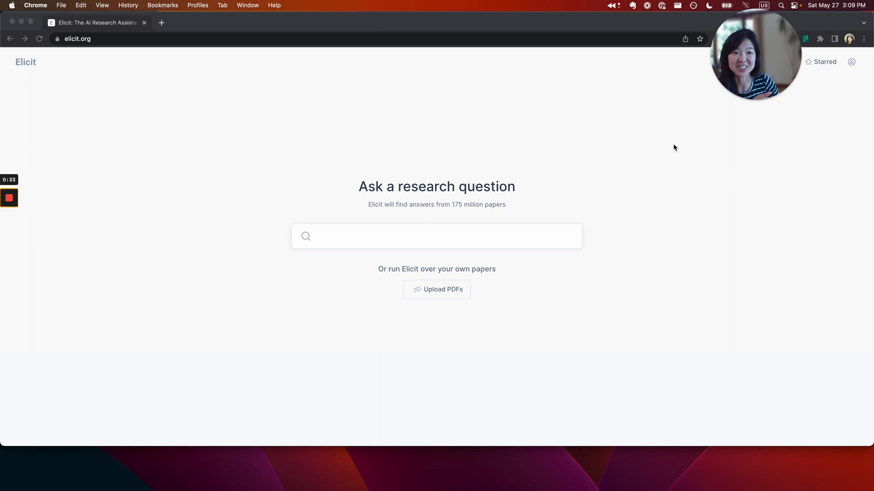
Rerun the recent Elicit search 'commonsense reasoning NLP benchmarks' by typing 'commonsense'.
click(446, 238)
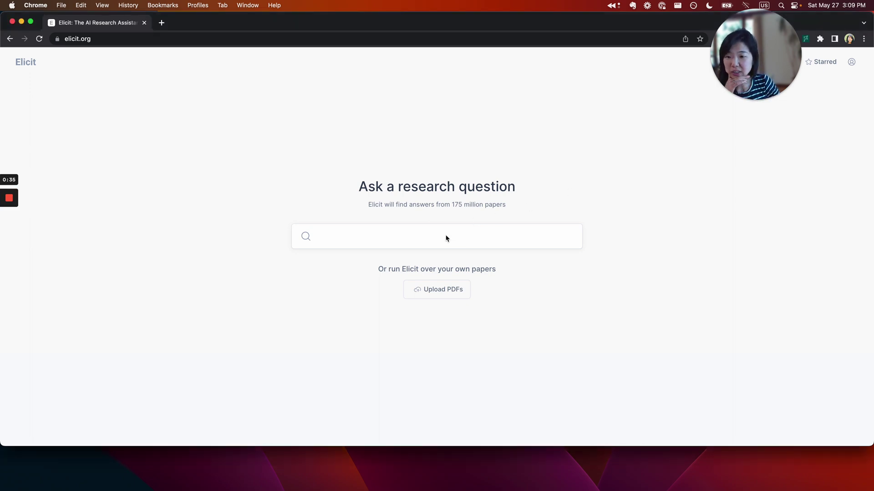
click(430, 235)
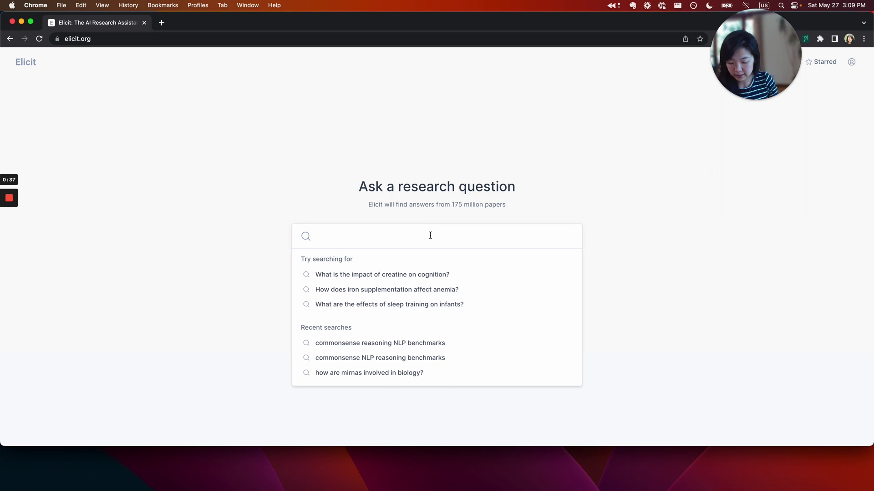
text(commonsense)
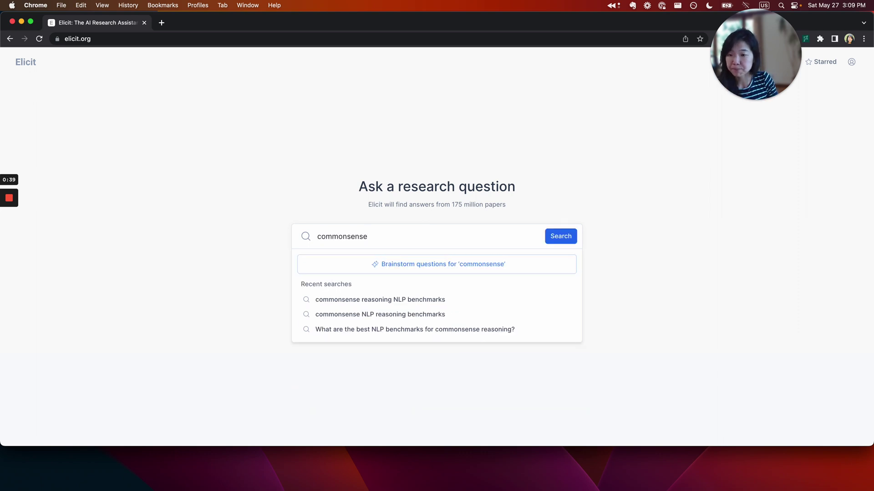
click(373, 301)
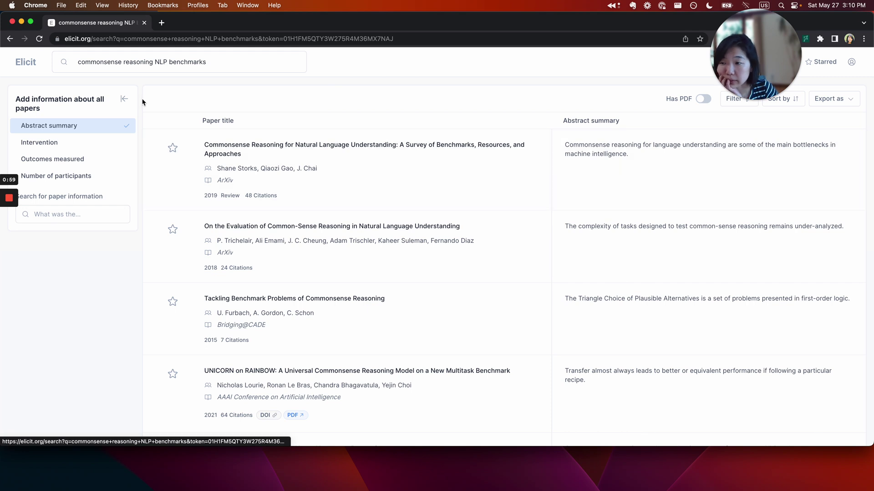
Drop the Abstract summary column and delete the duplicate ERASER result.
click(83, 130)
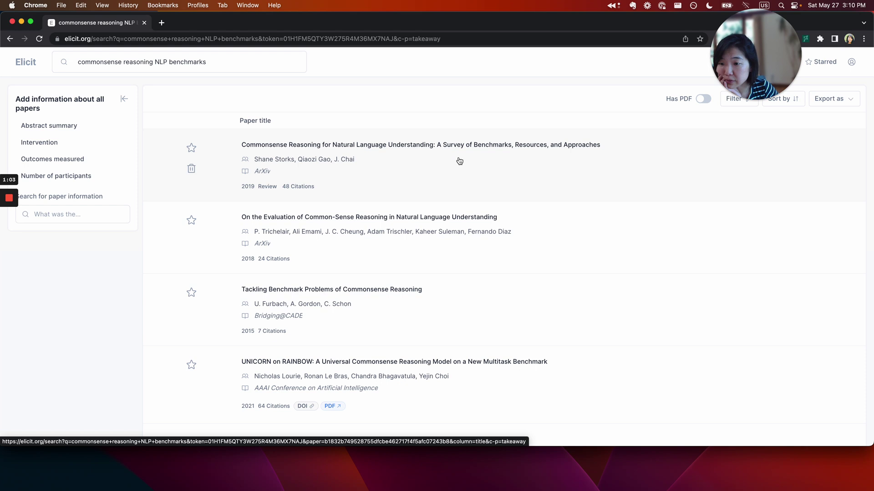
scroll(460, 161, down, 3)
scroll(462, 177, down, 3)
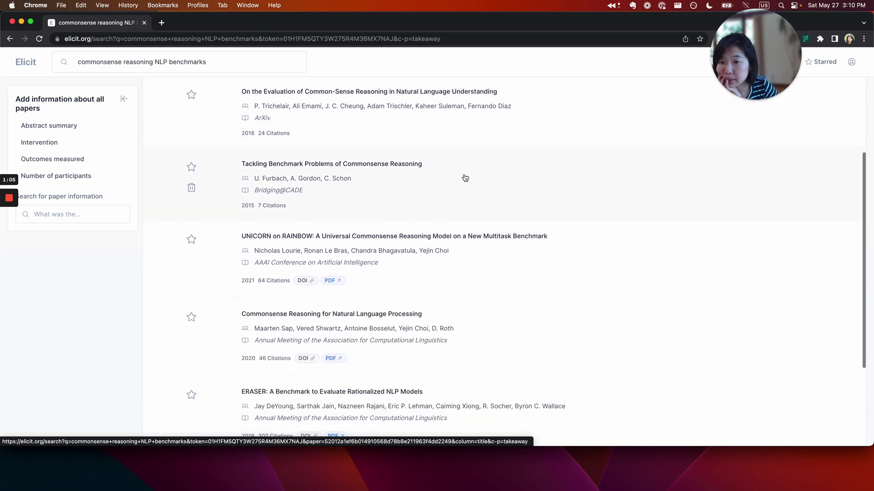
scroll(437, 185, down, 4)
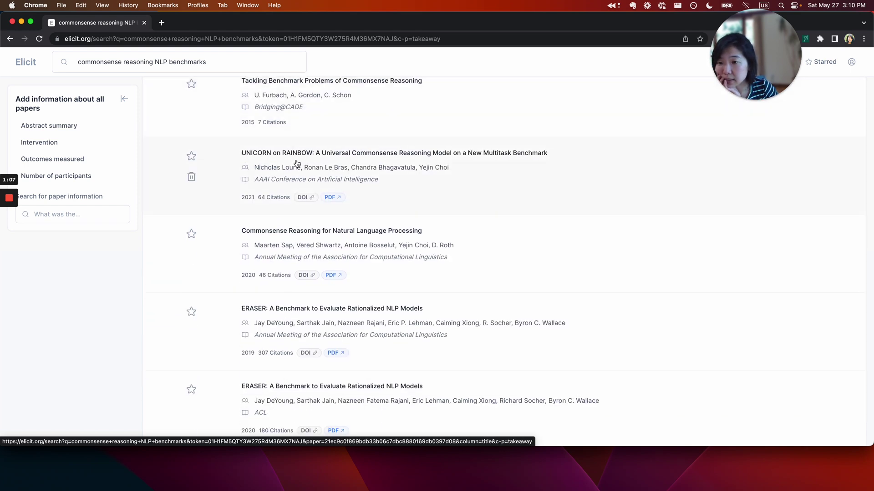
scroll(289, 169, down, 2)
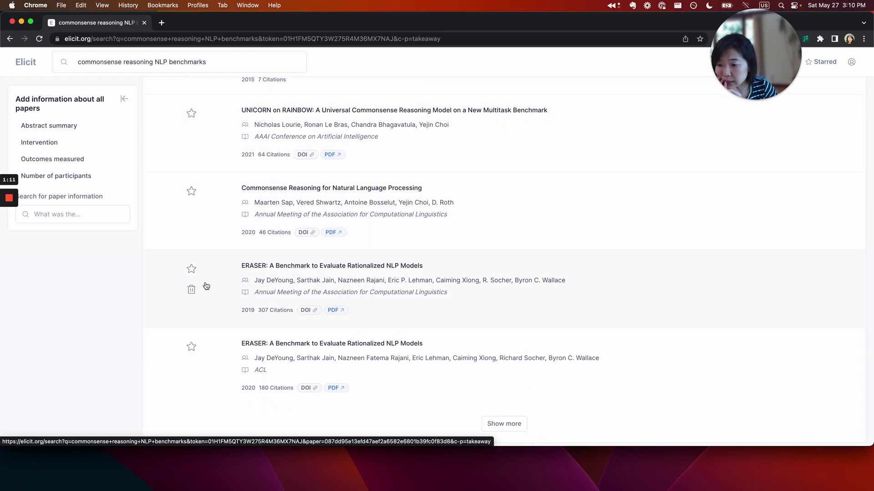
click(191, 366)
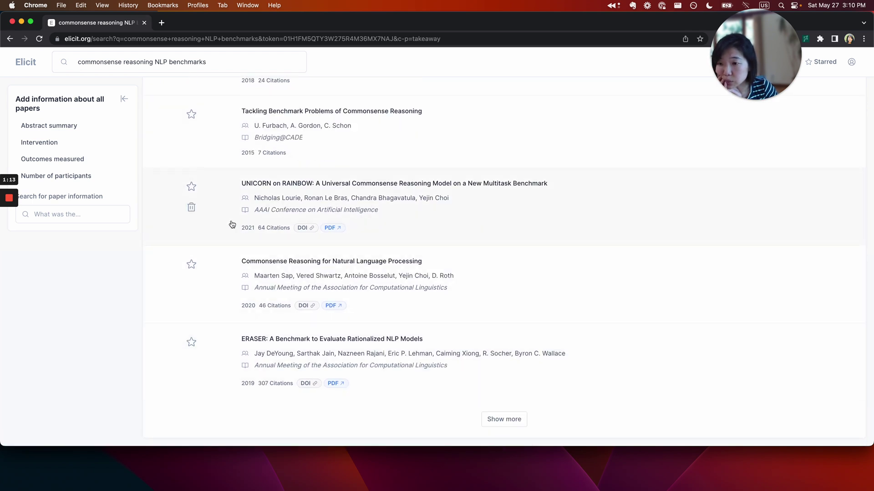
Star the UNICORN on RAINBOW and ERASER papers and load more papers like the starred ones.
click(191, 187)
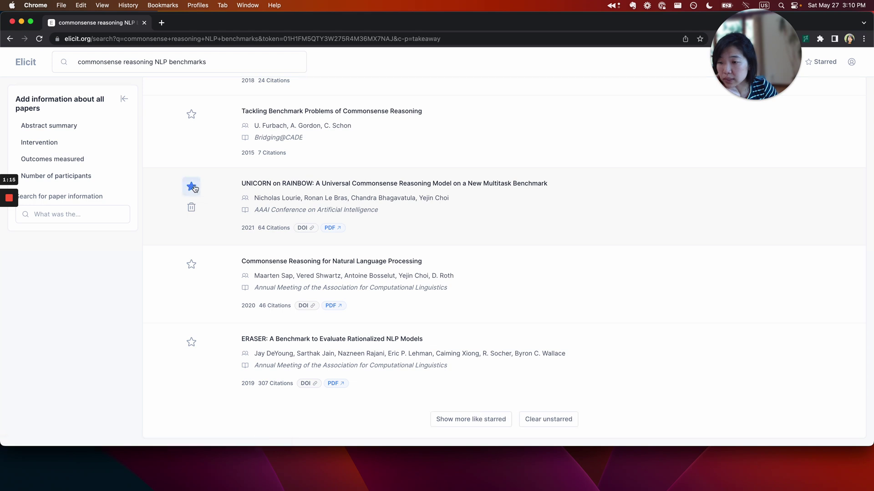
click(192, 343)
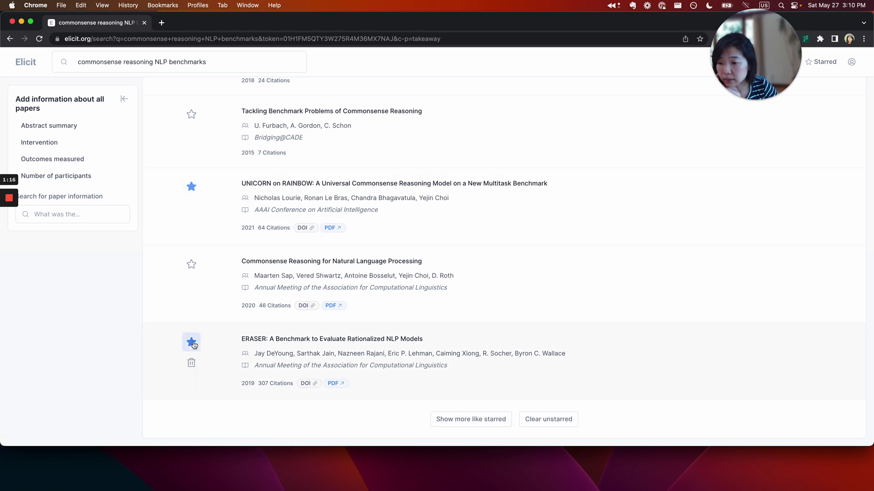
click(467, 424)
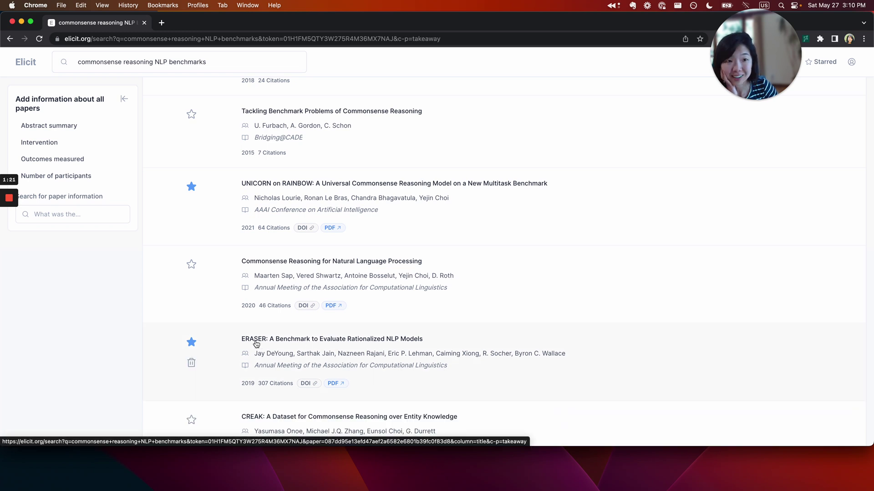
scroll(255, 343, down, 4)
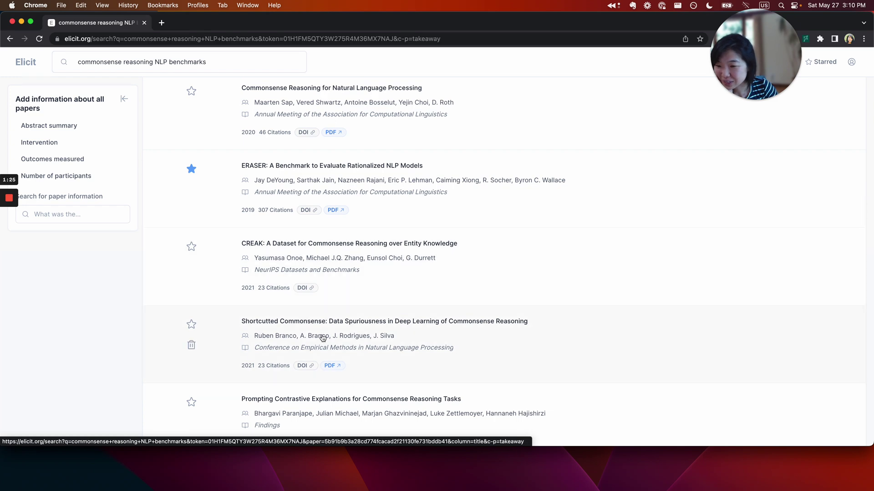
scroll(324, 339, down, 2)
scroll(323, 340, down, 5)
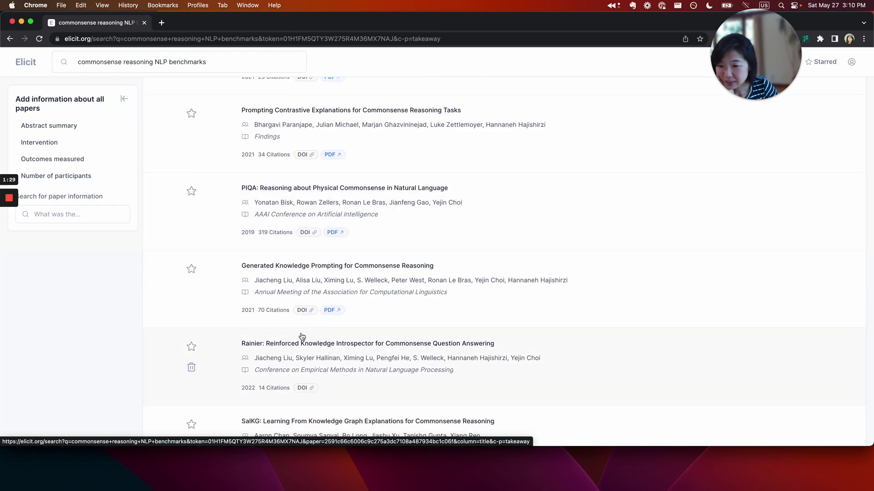
scroll(266, 348, down, 2)
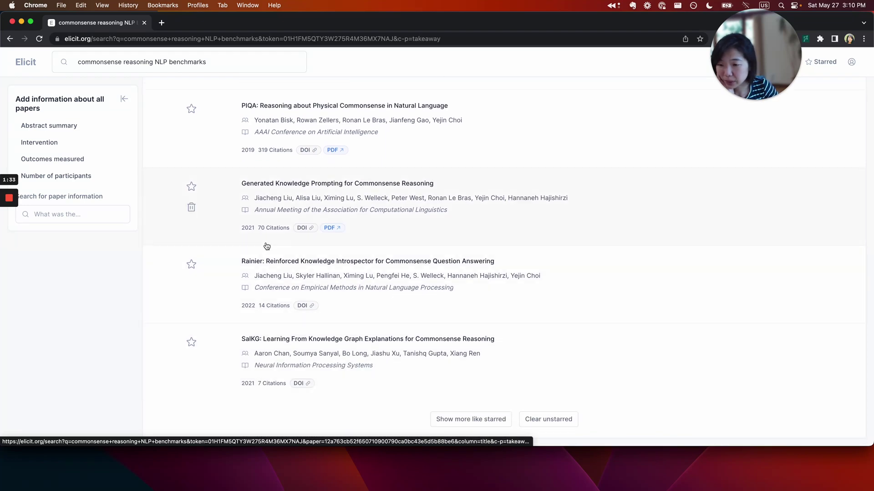
scroll(267, 273, up, 8)
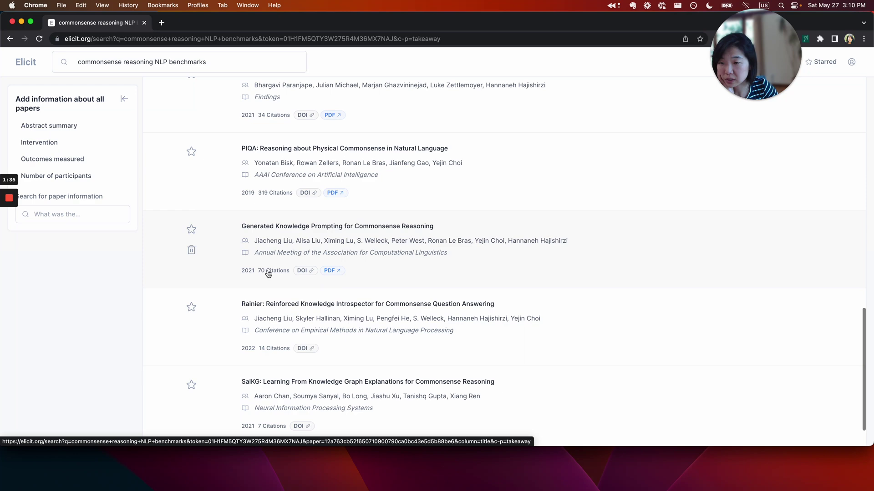
scroll(268, 275, up, 7)
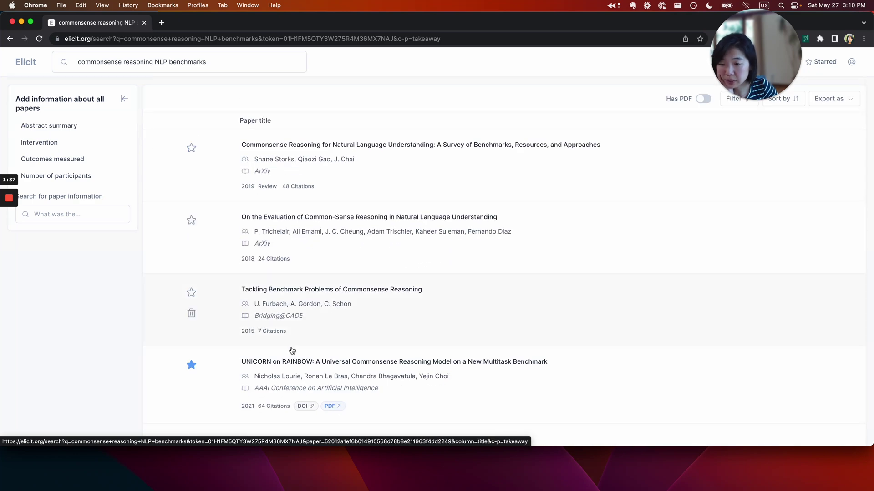
scroll(300, 359, down, 5)
scroll(300, 357, up, 5)
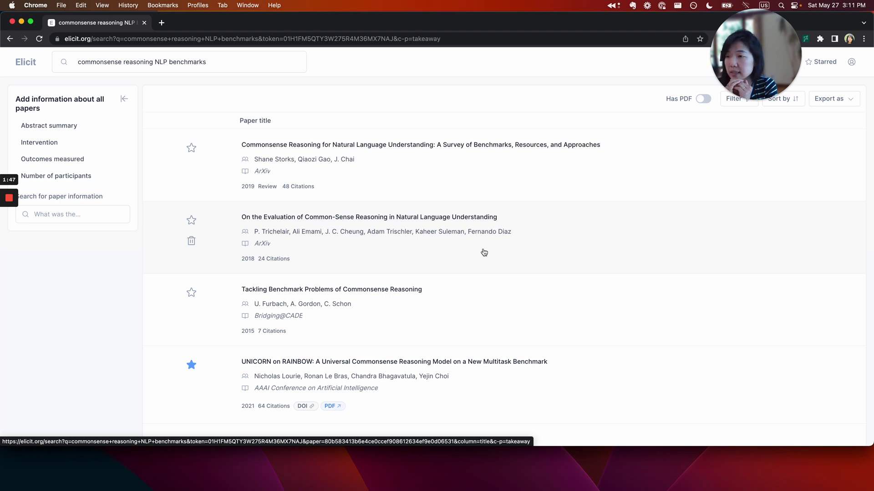
click(103, 216)
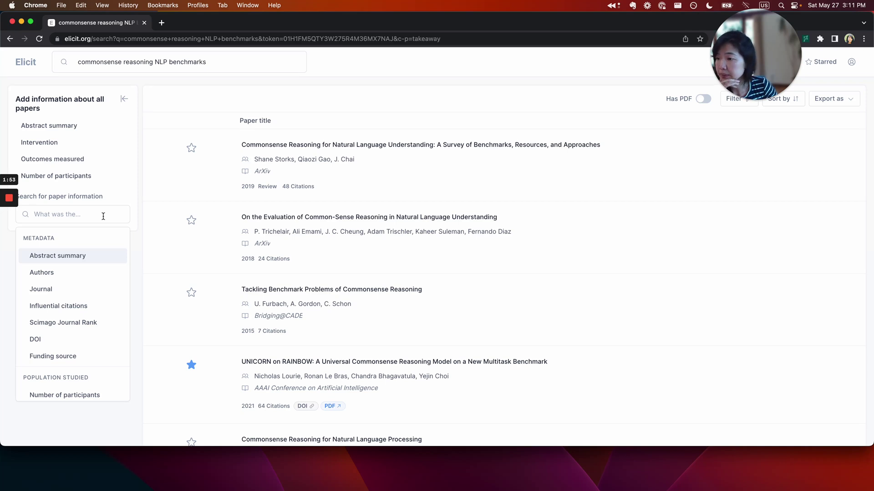
scroll(81, 333, down, 3)
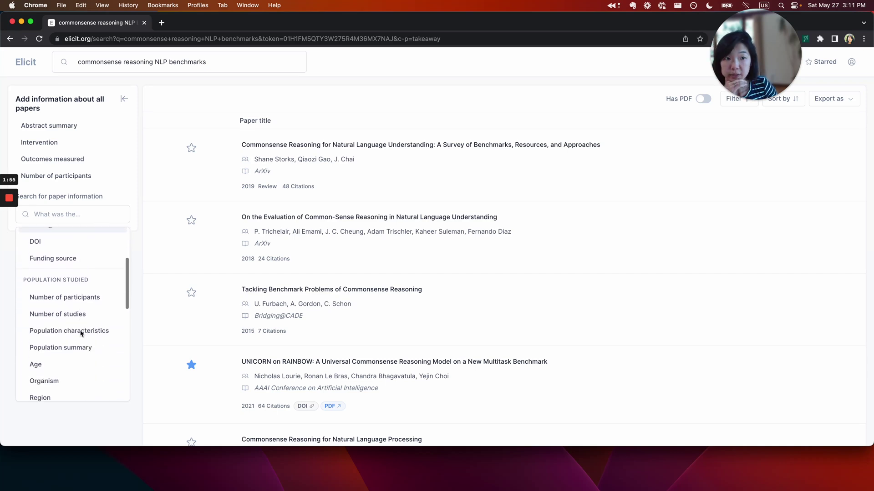
scroll(84, 298, down, 1)
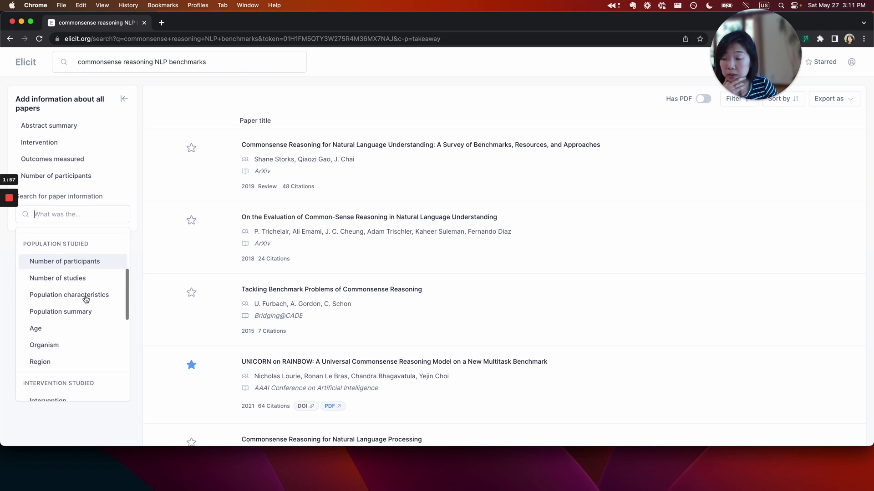
scroll(84, 298, down, 1)
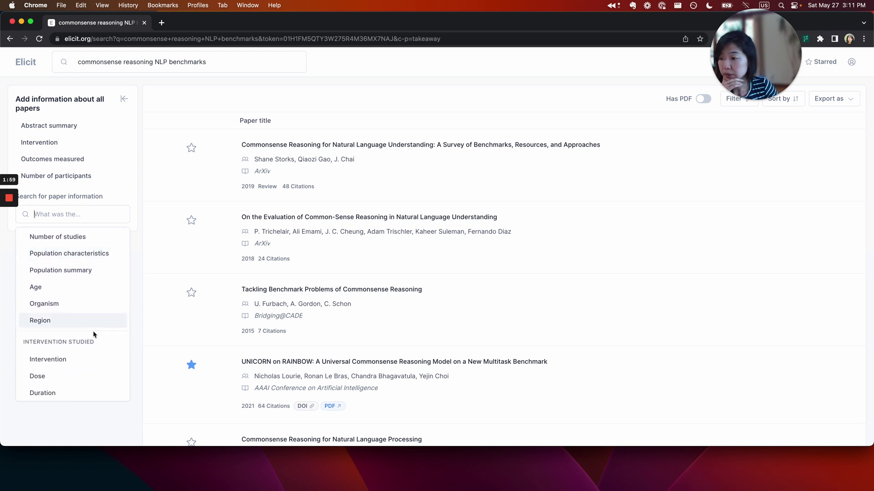
scroll(93, 333, down, 2)
scroll(93, 332, up, 10)
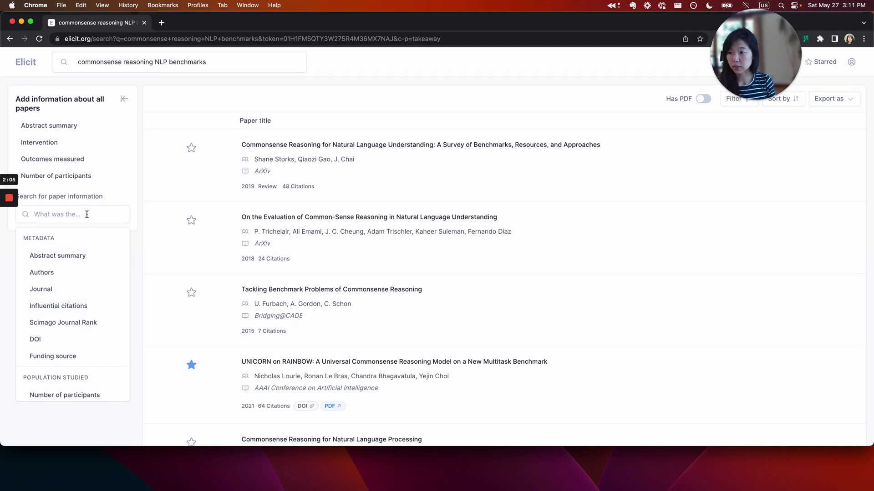
text(reasoning task)
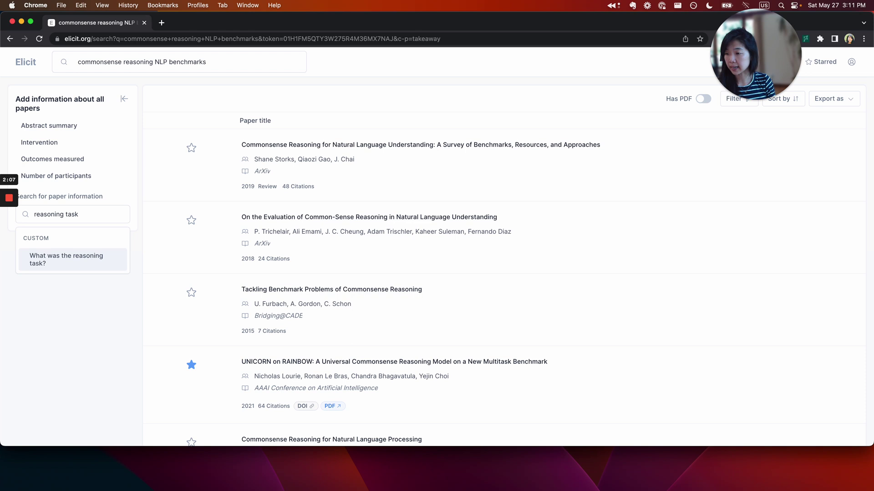
key(Return)
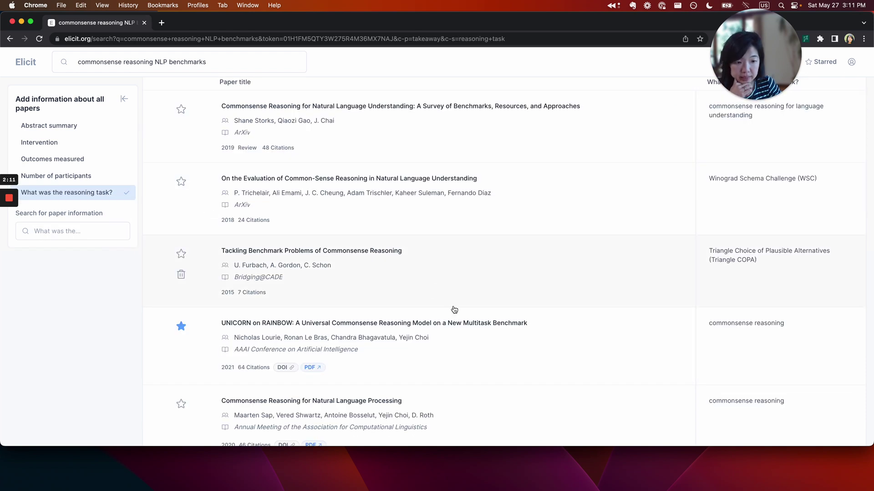
scroll(724, 323, down, 3)
scroll(723, 323, down, 3)
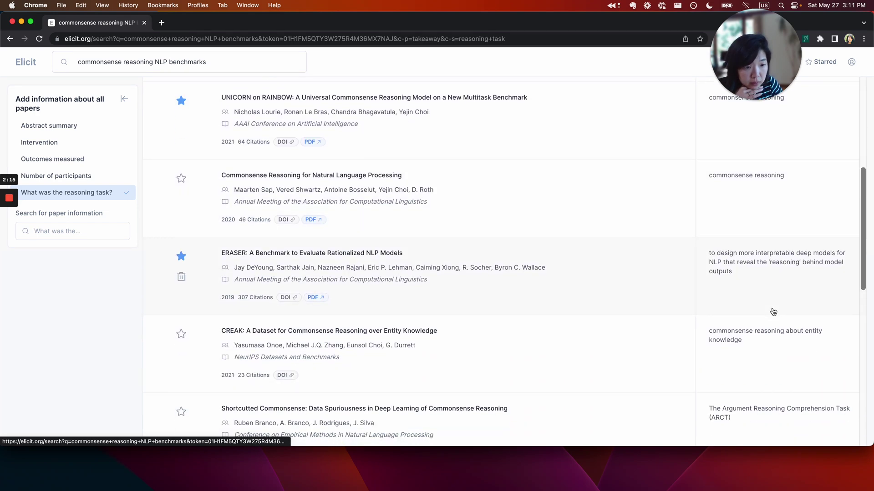
scroll(772, 318, down, 2)
scroll(747, 340, down, 3)
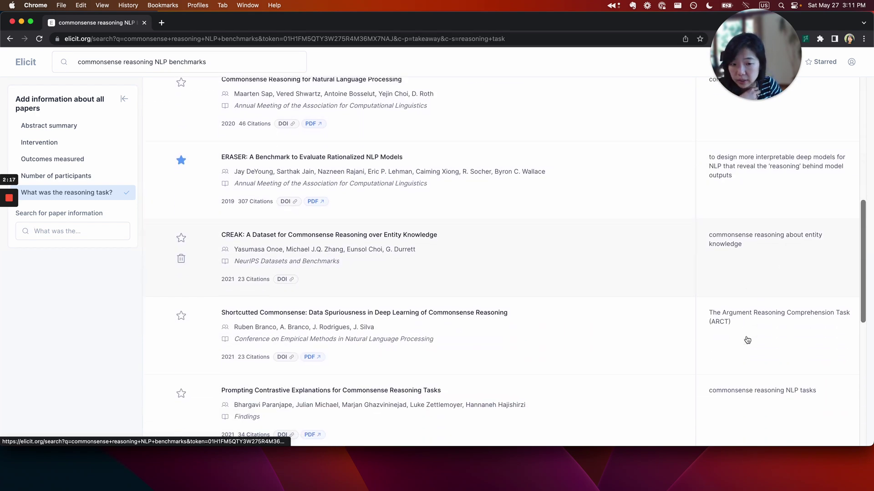
scroll(747, 340, down, 3)
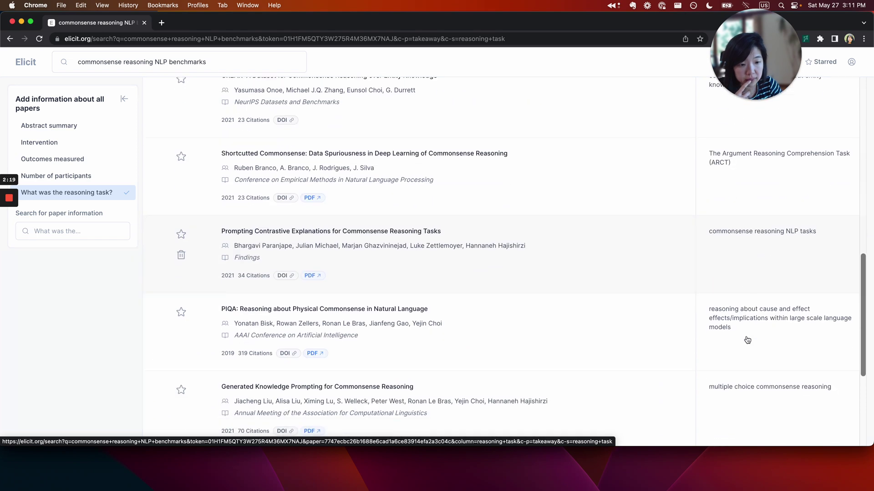
scroll(747, 340, down, 4)
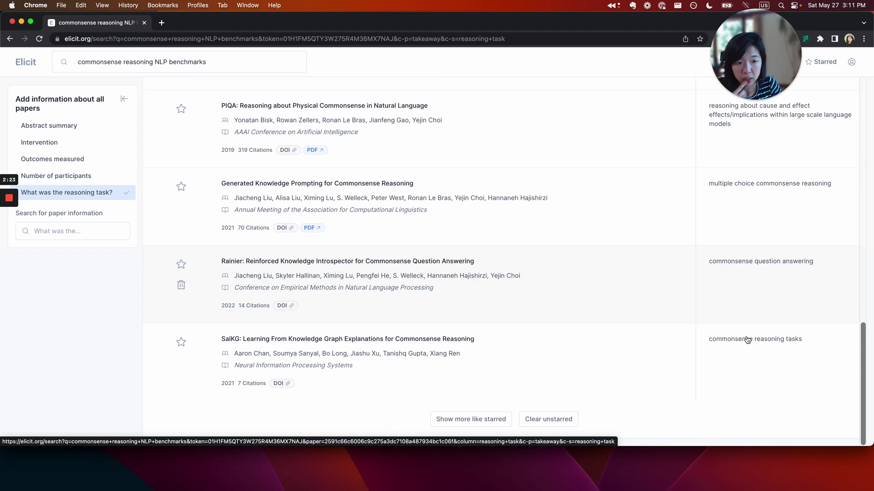
scroll(747, 341, up, 3)
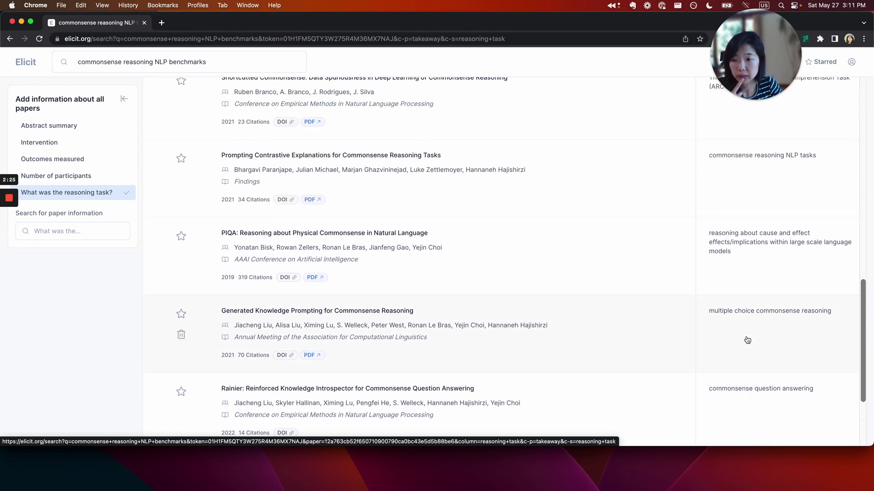
scroll(747, 340, up, 6)
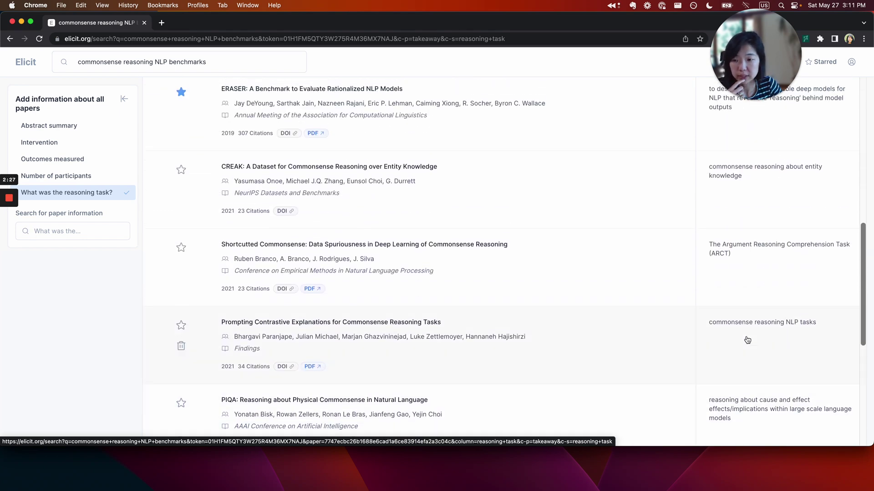
scroll(678, 315, up, 2)
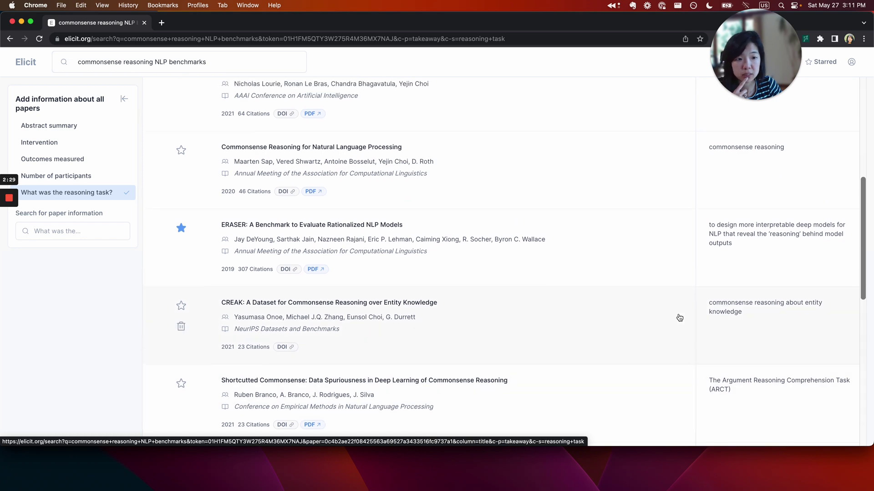
scroll(678, 315, up, 5)
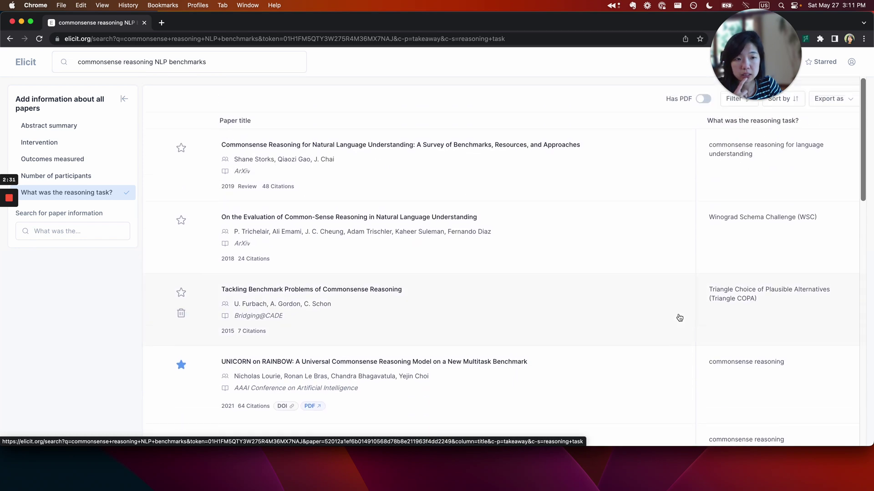
Add a 'What was the task description?' column to the results table.
click(90, 234)
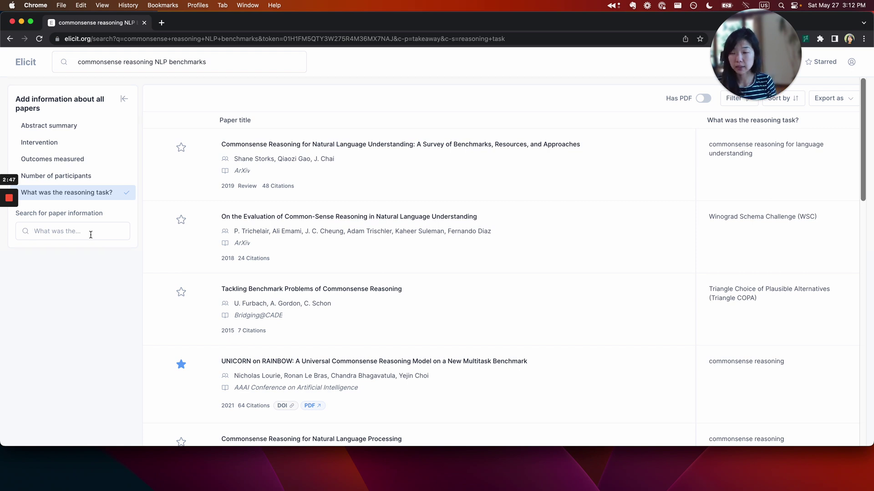
text(task description)
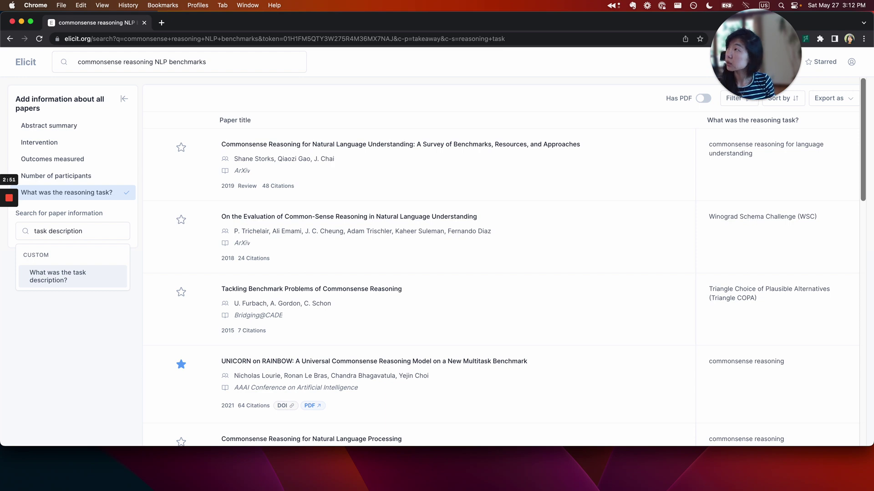
key(Return)
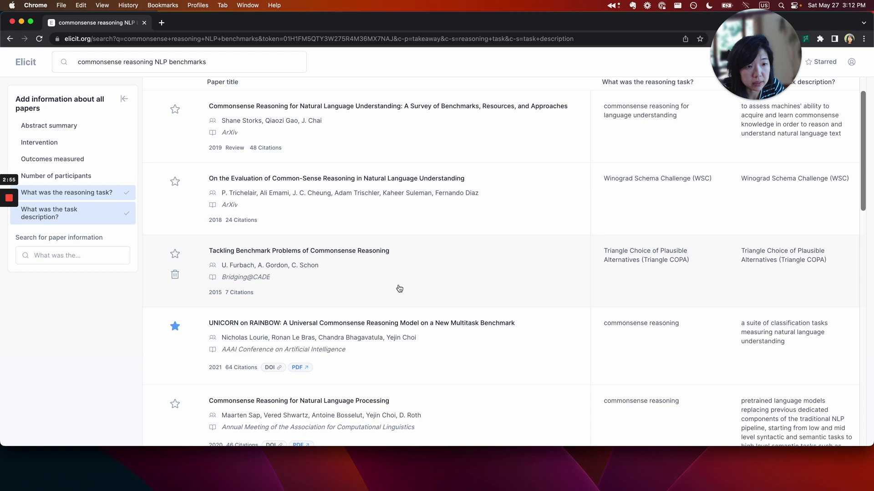
scroll(767, 299, down, 5)
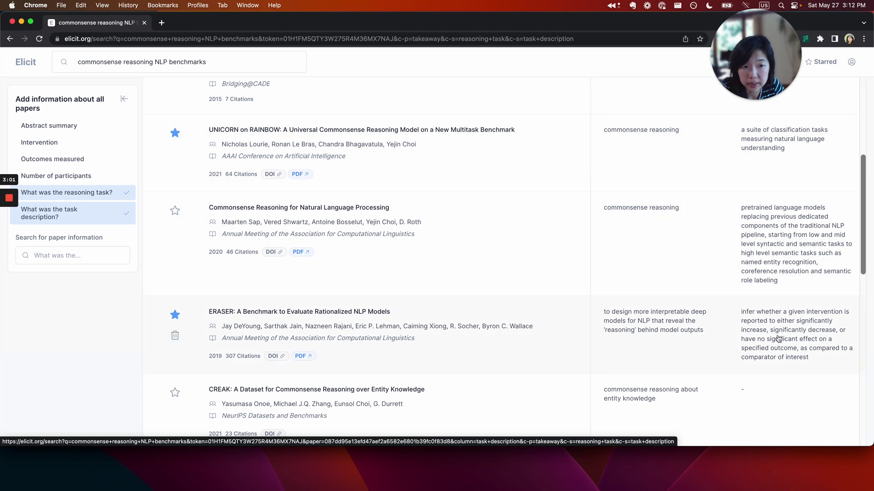
scroll(779, 339, down, 1)
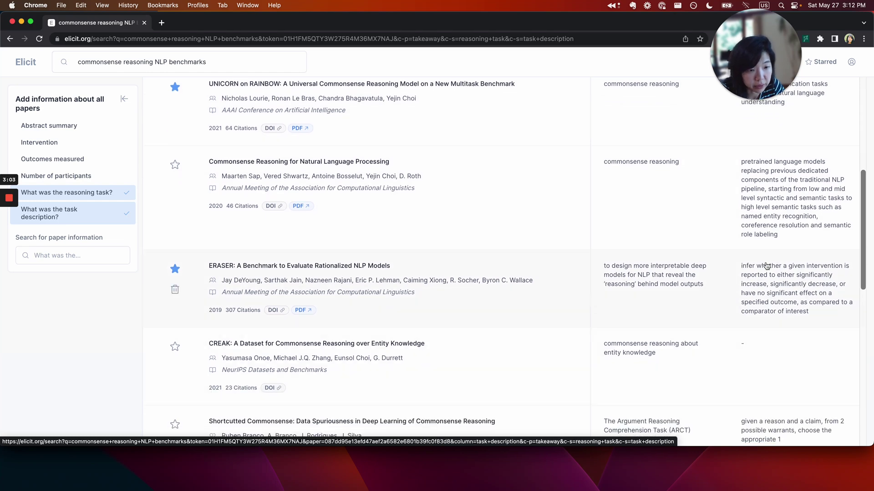
scroll(788, 305, down, 1)
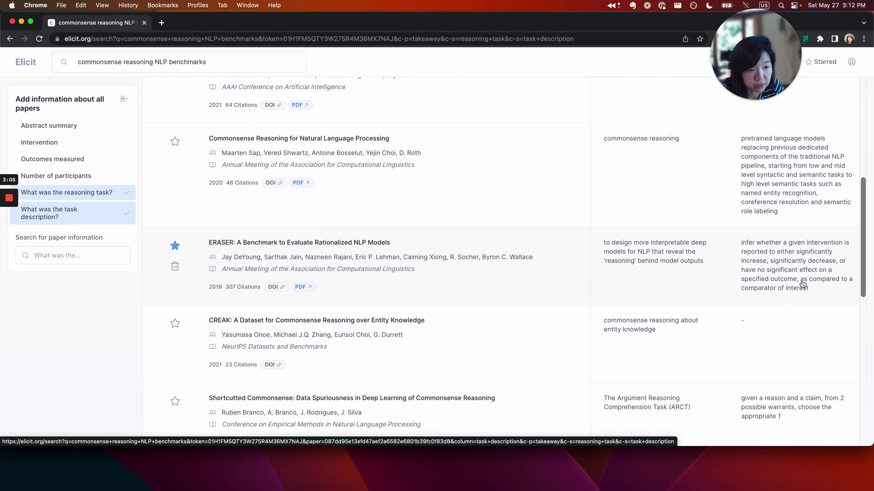
scroll(799, 280, down, 3)
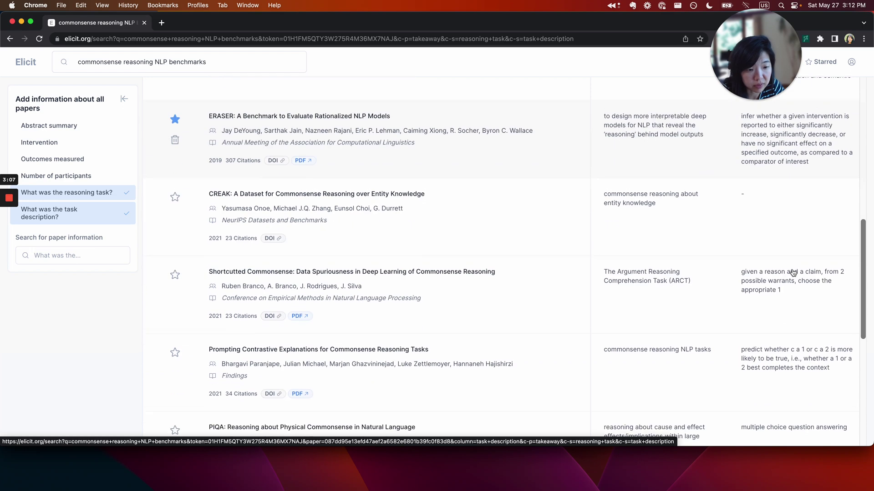
scroll(800, 292, down, 1)
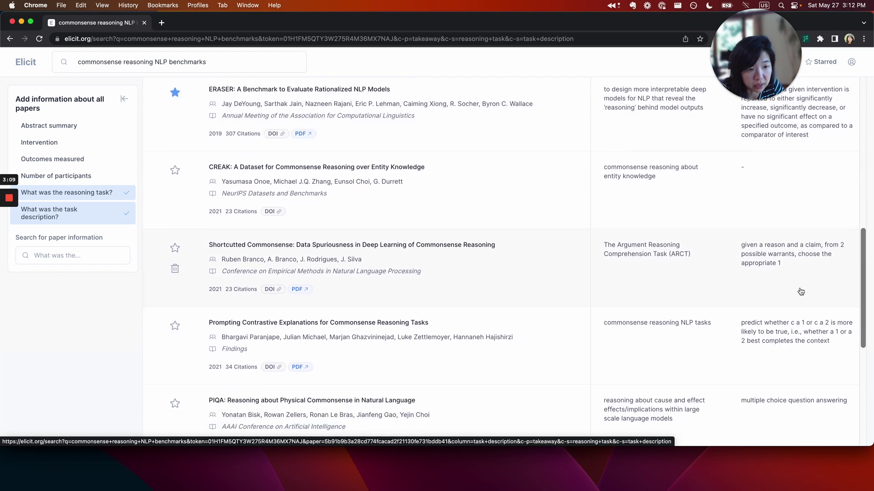
scroll(792, 259, down, 2)
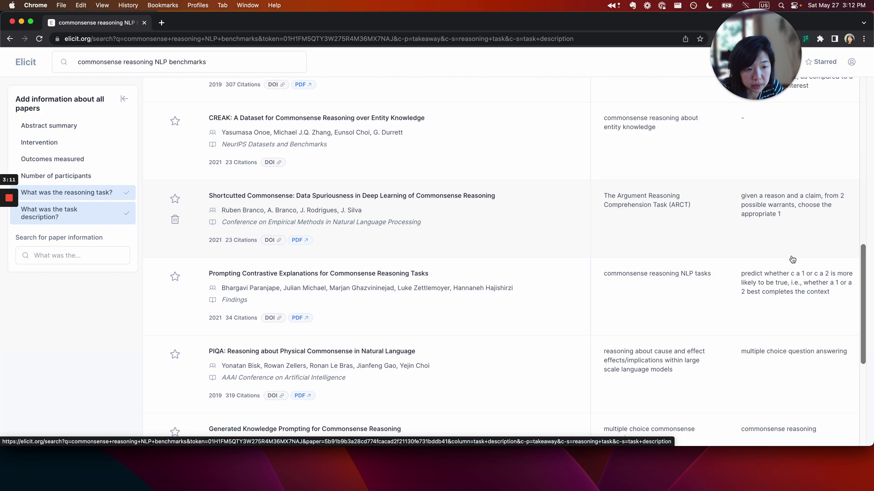
scroll(800, 320, down, 4)
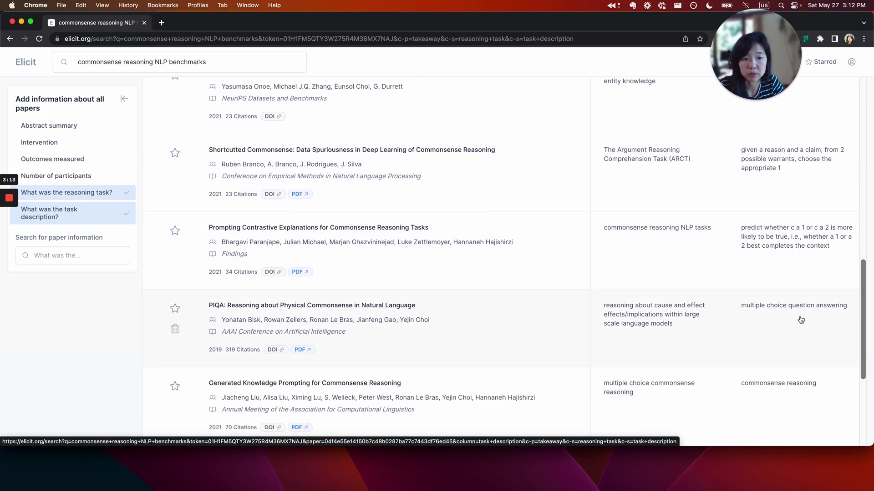
scroll(800, 320, up, 10)
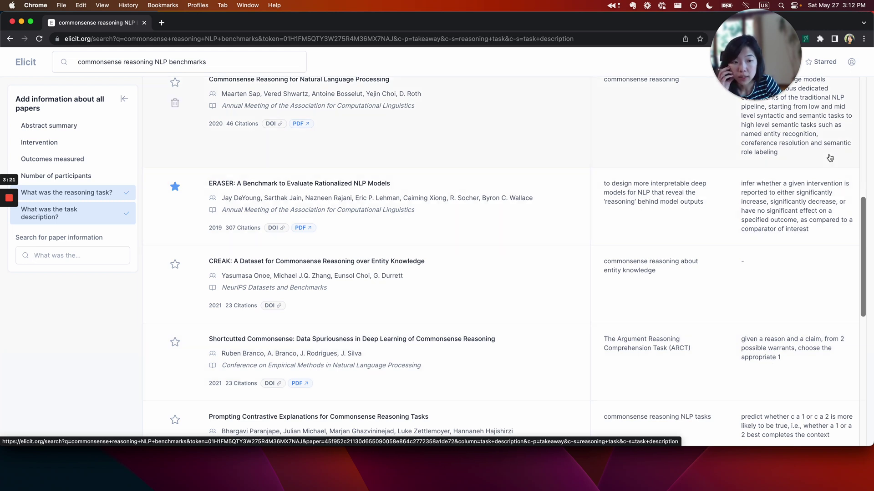
Verify ERASER's task description against its paper details, then close them.
click(805, 201)
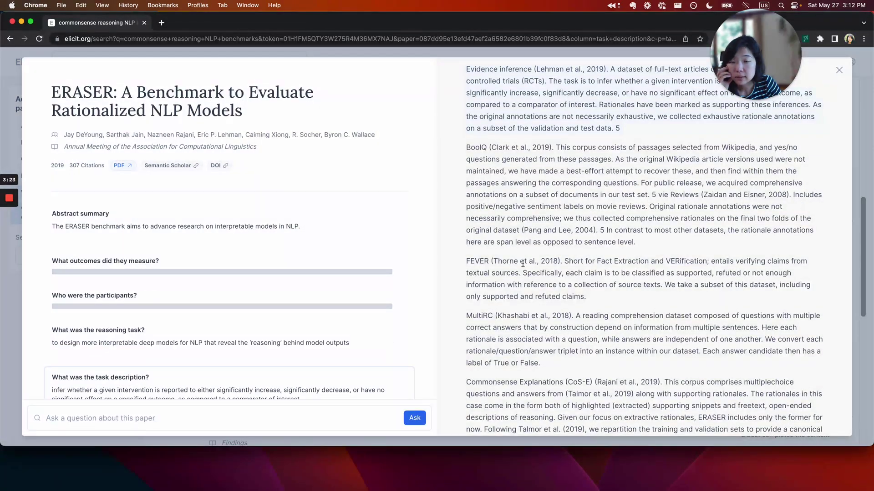
scroll(585, 257, up, 5)
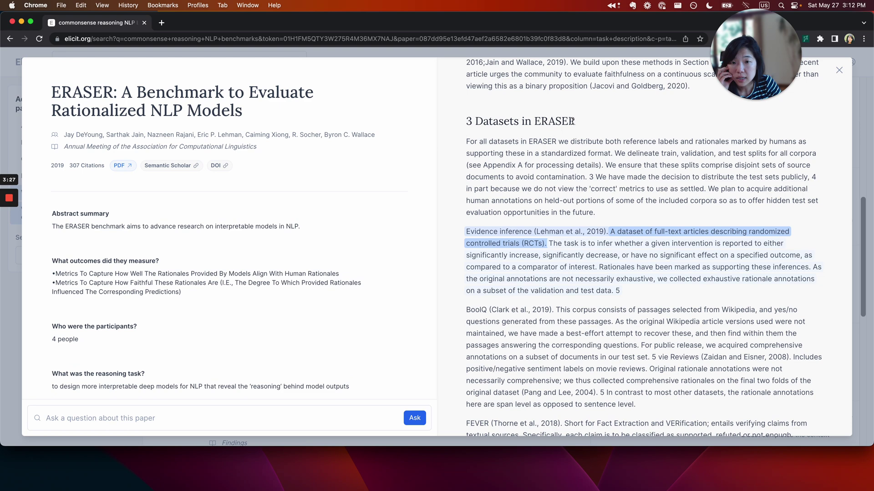
scroll(579, 210, down, 3)
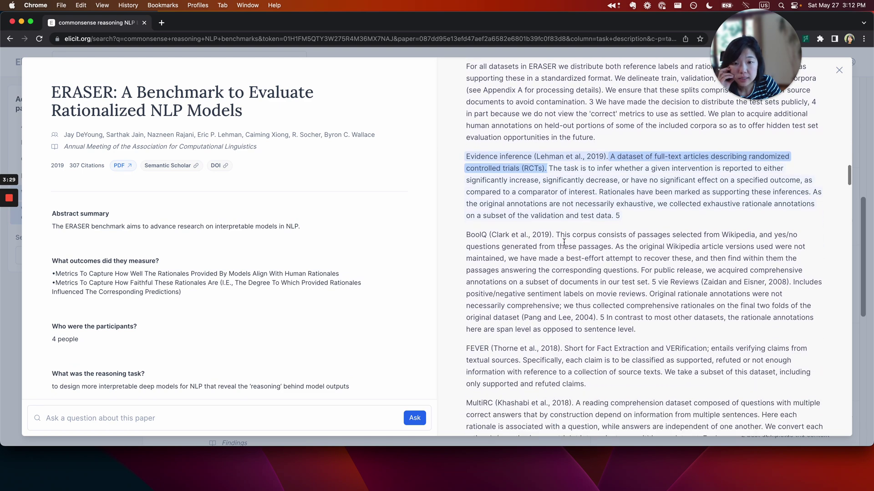
scroll(563, 242, down, 10)
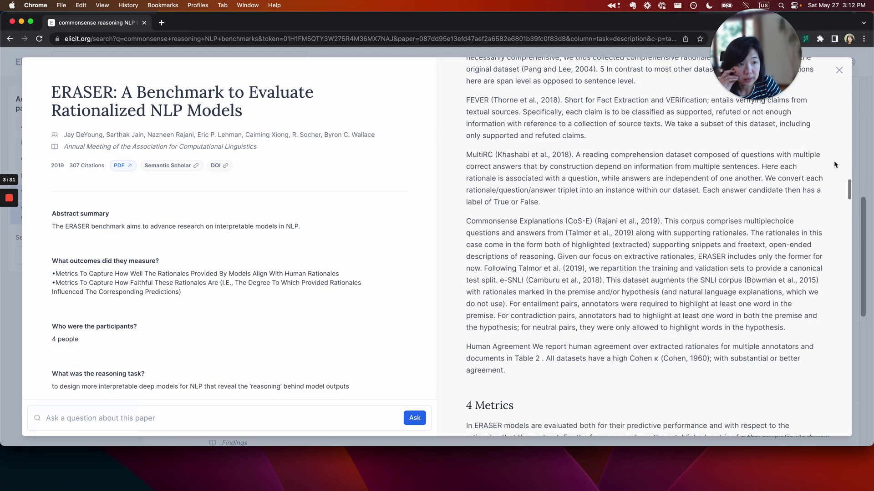
click(839, 72)
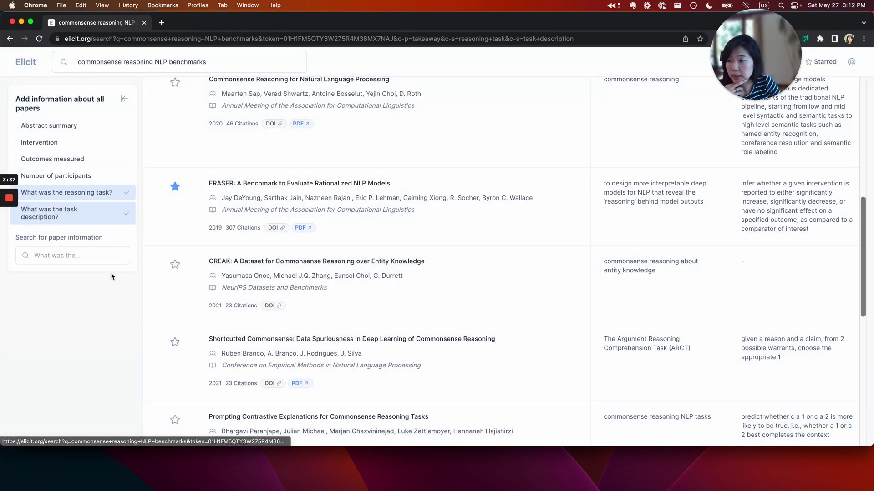
Add a 'What was the dataset size?' column and verify CREAK's 13k value in its details.
click(91, 260)
text(datas)
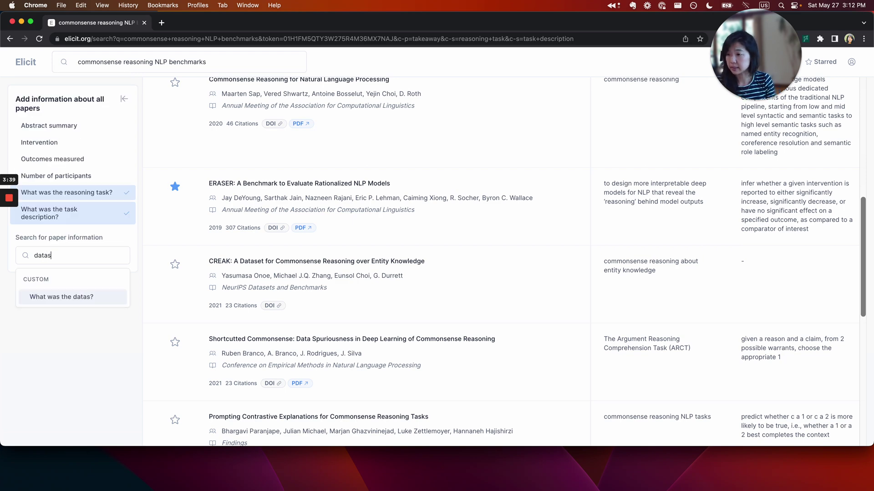
text(et size)
key(Return)
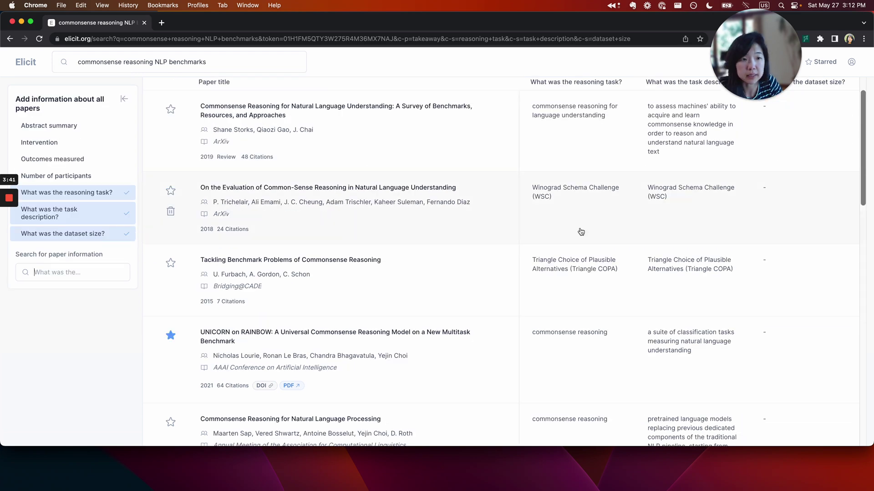
scroll(710, 303, down, 10)
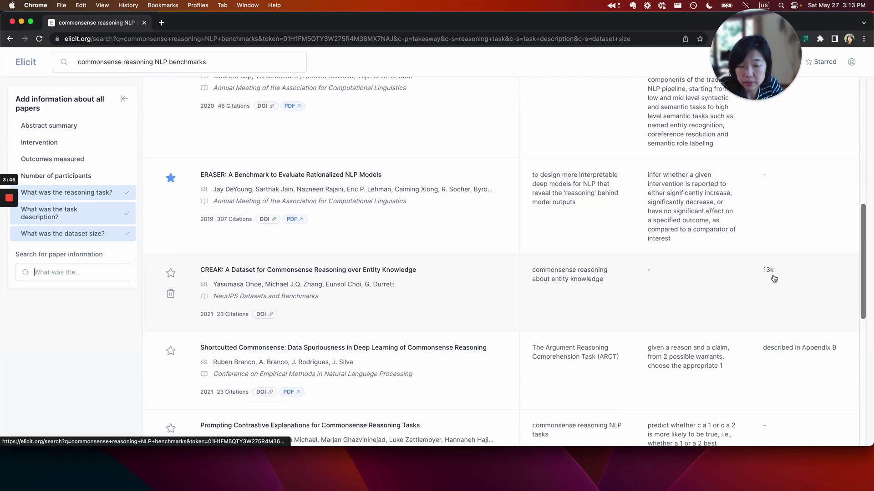
click(773, 278)
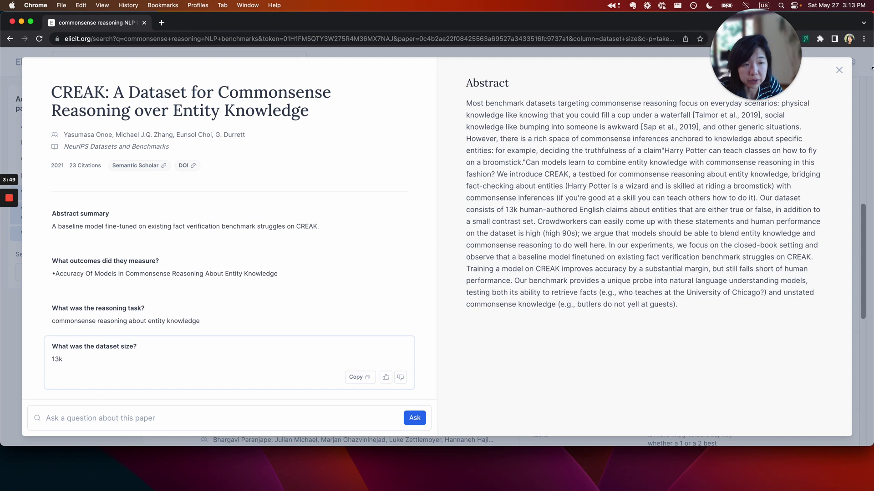
click(836, 70)
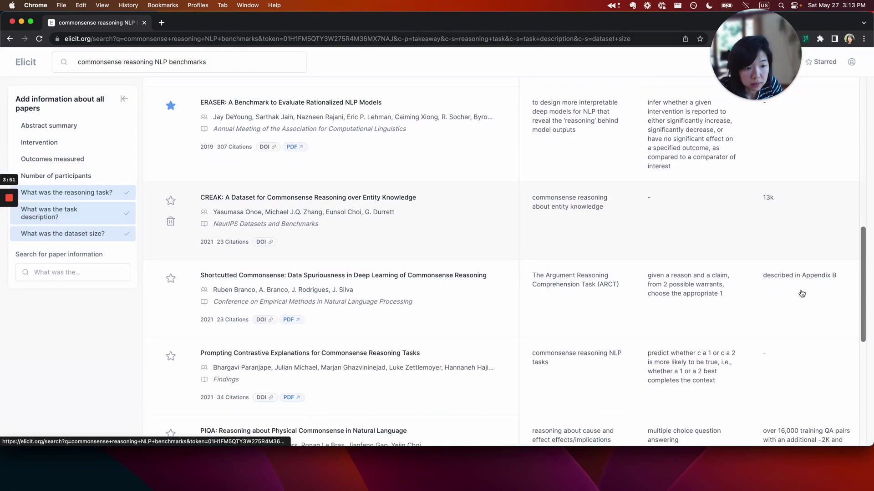
Verify PIQA's dataset size in its paper details, then scroll back to the table top.
scroll(802, 294, down, 3)
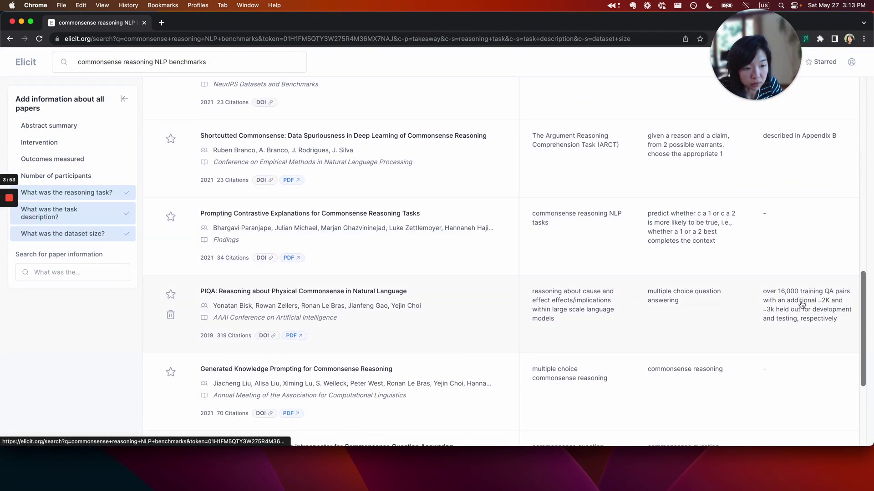
scroll(803, 296, down, 1)
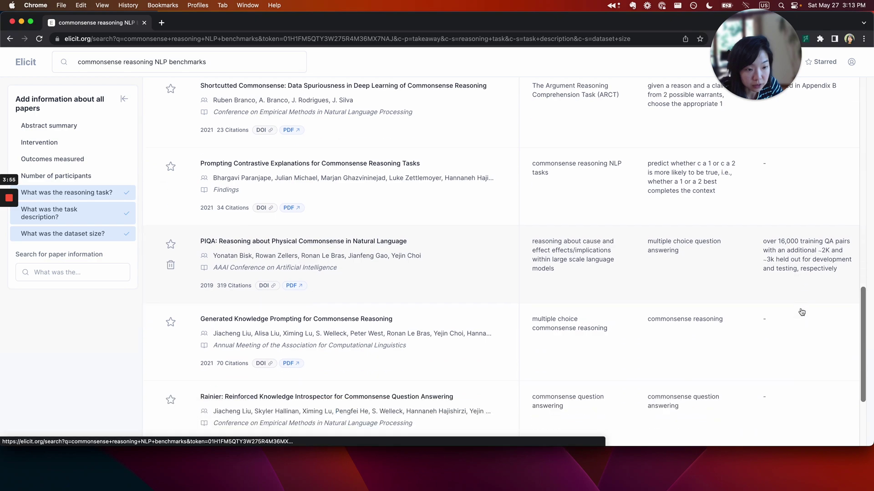
click(808, 279)
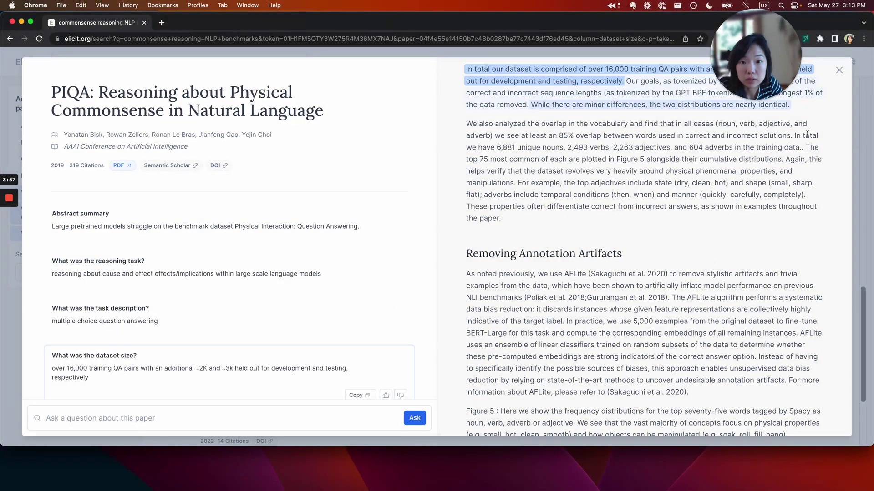
click(839, 70)
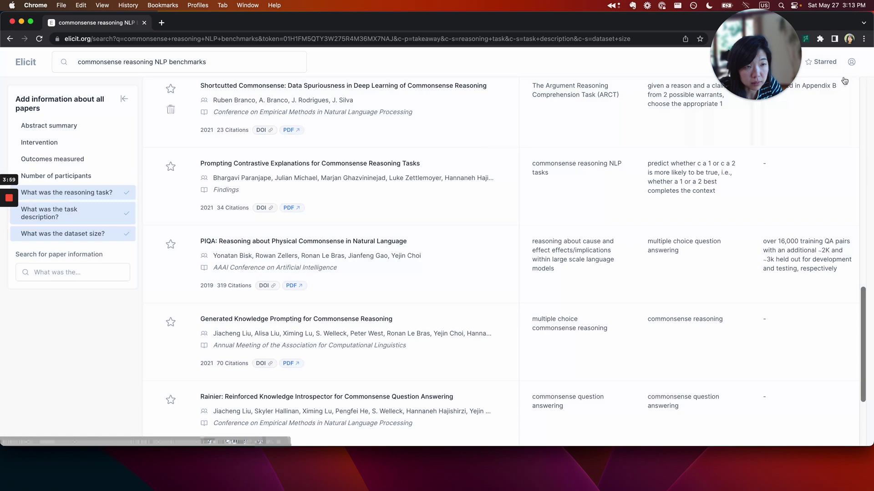
scroll(780, 306, down, 2)
scroll(781, 307, up, 8)
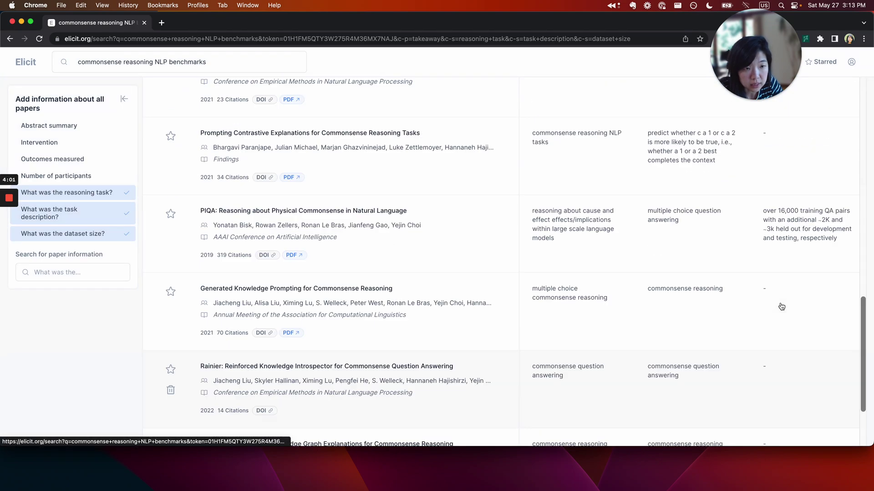
scroll(794, 367, up, 8)
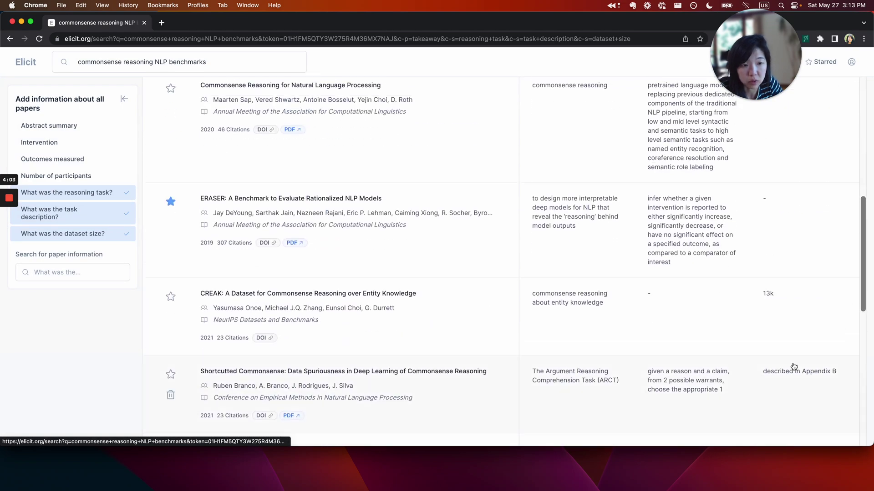
scroll(790, 360, up, 4)
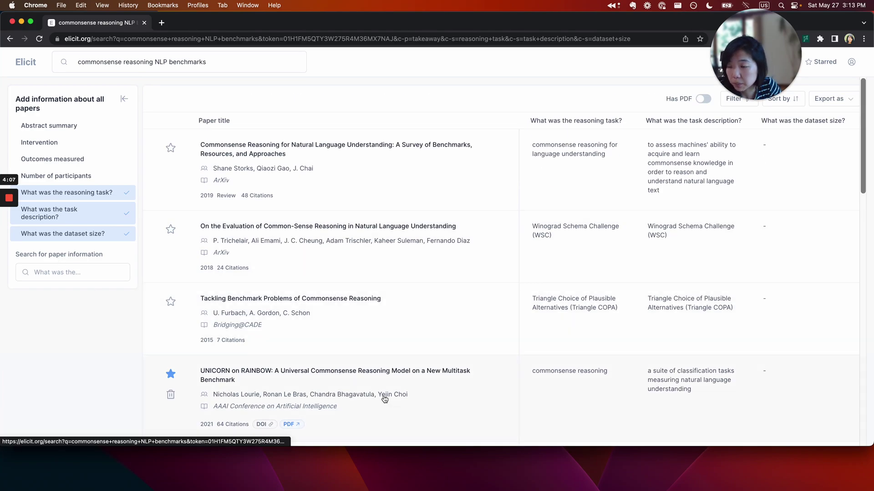
scroll(384, 397, down, 8)
scroll(385, 400, down, 4)
scroll(385, 399, up, 12)
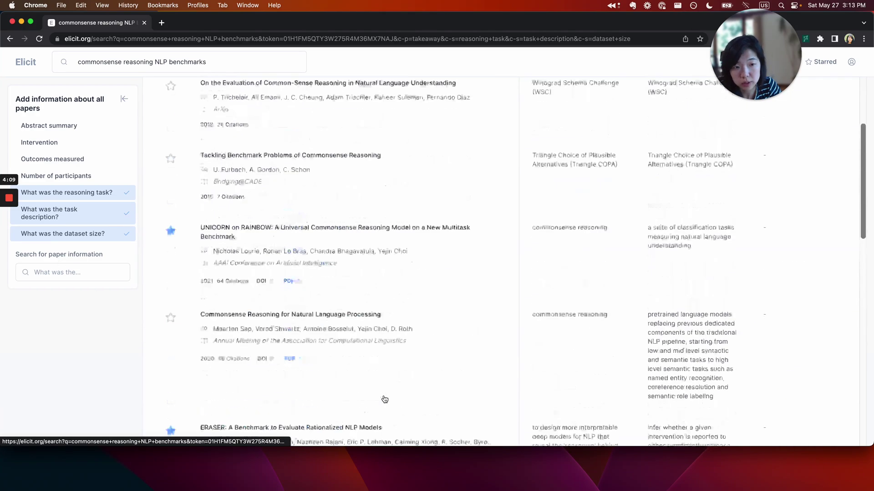
Add a 'What was the interannotator agreement?' column, showing values like UNICORN's 0.834 and ERASER's 0.67.
click(108, 272)
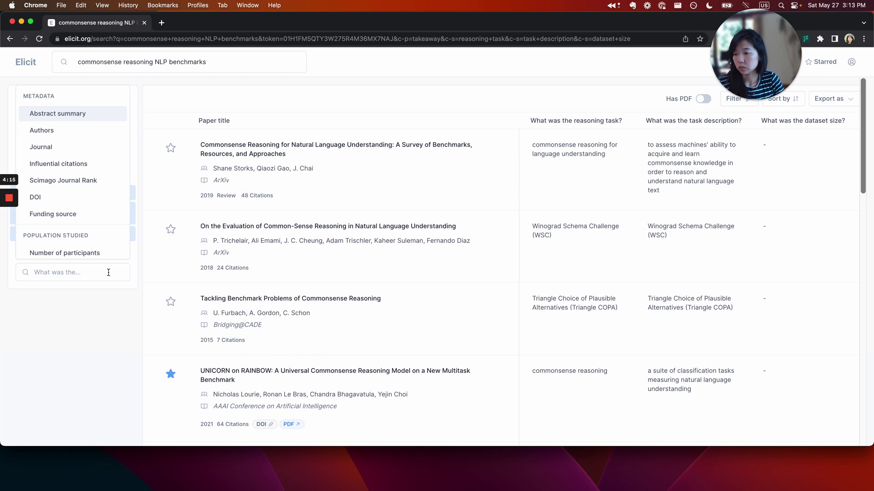
text(inter)
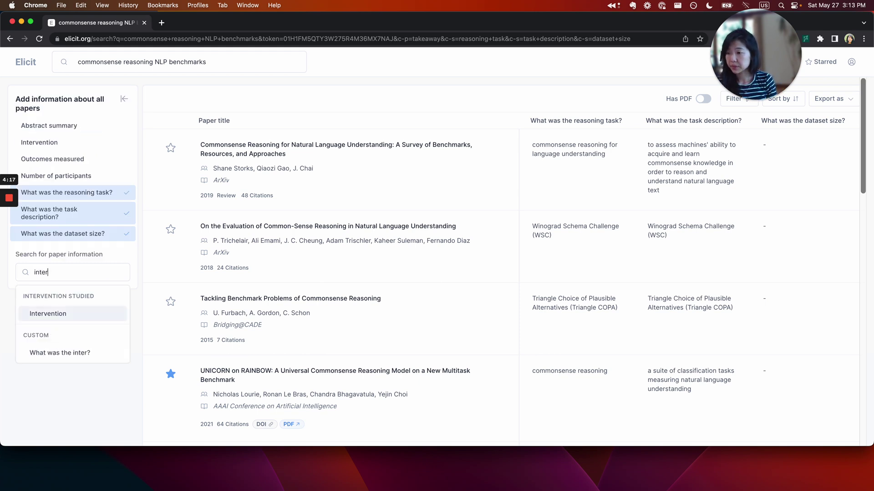
text(annotator agreement)
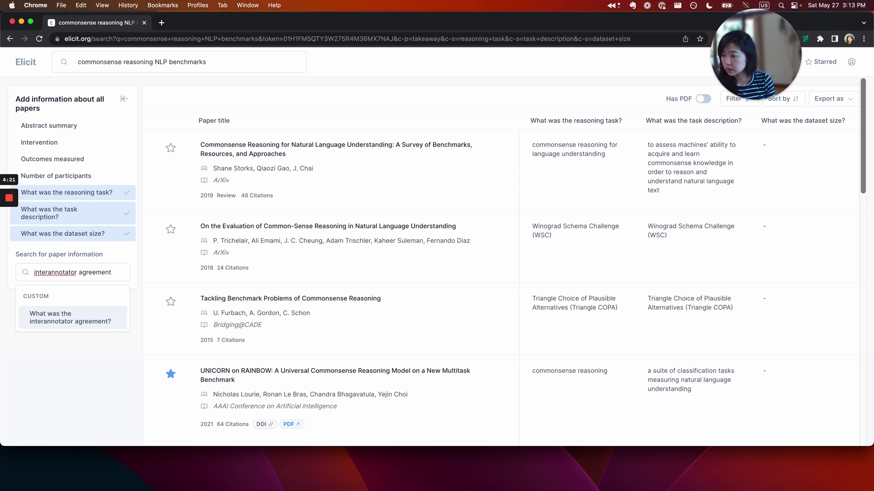
key(Return)
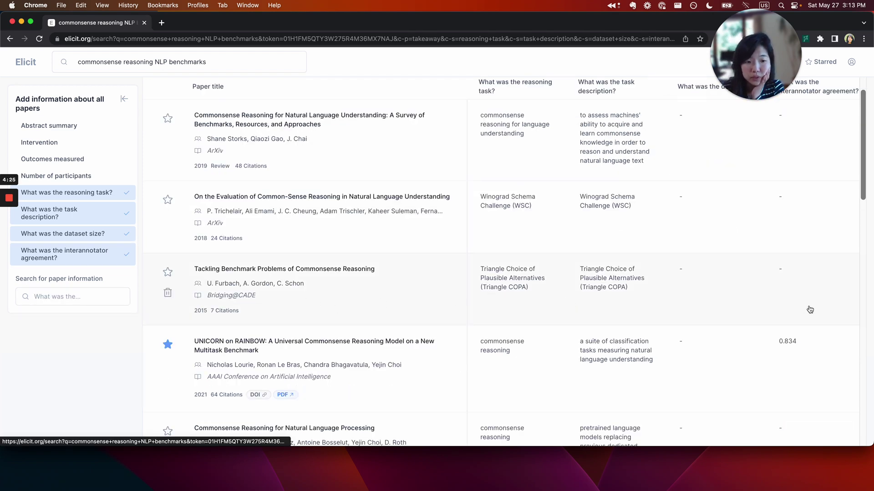
scroll(810, 309, down, 5)
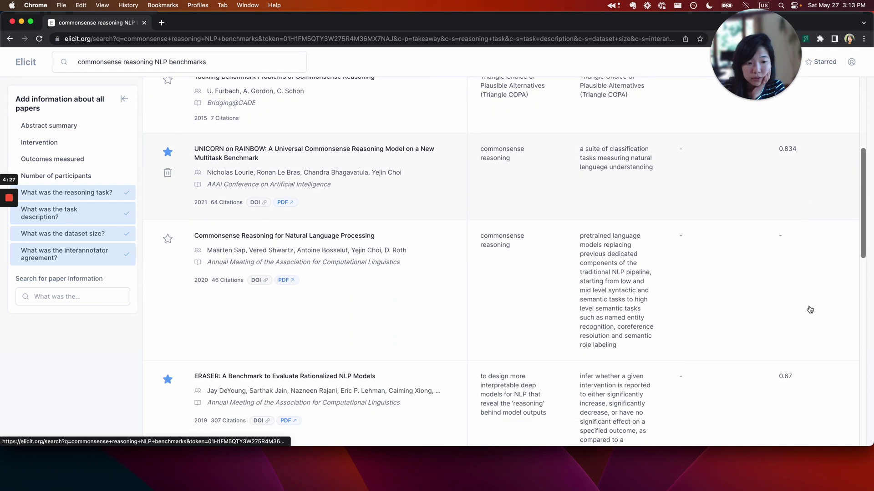
scroll(810, 309, down, 2)
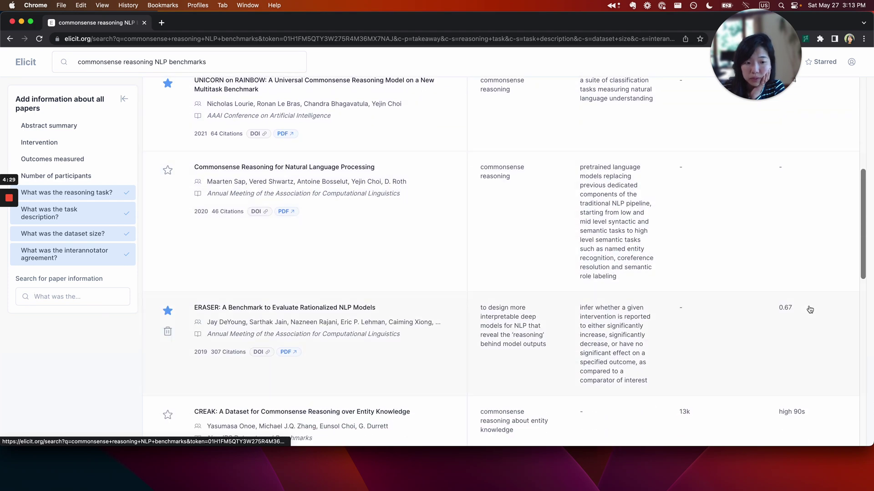
Ask the ERASER paper 'What was the interannotator agreement?' and read its high Cohen κ answer.
click(810, 310)
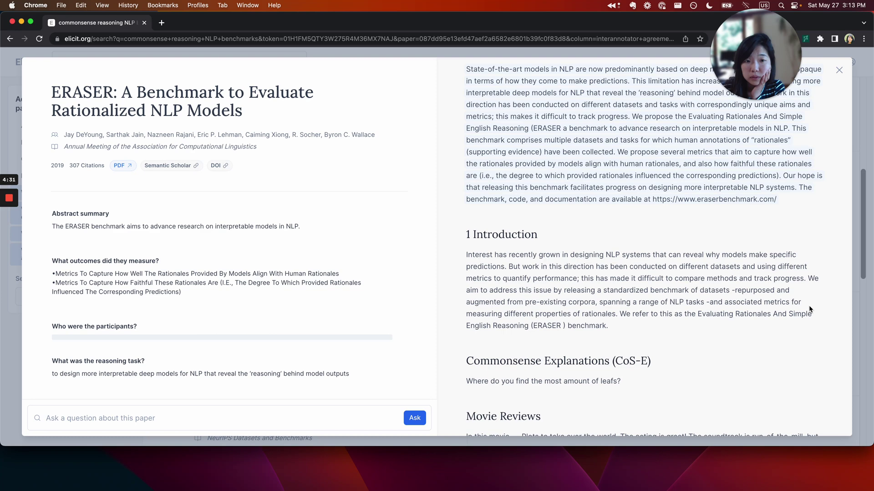
scroll(809, 310, down, 1)
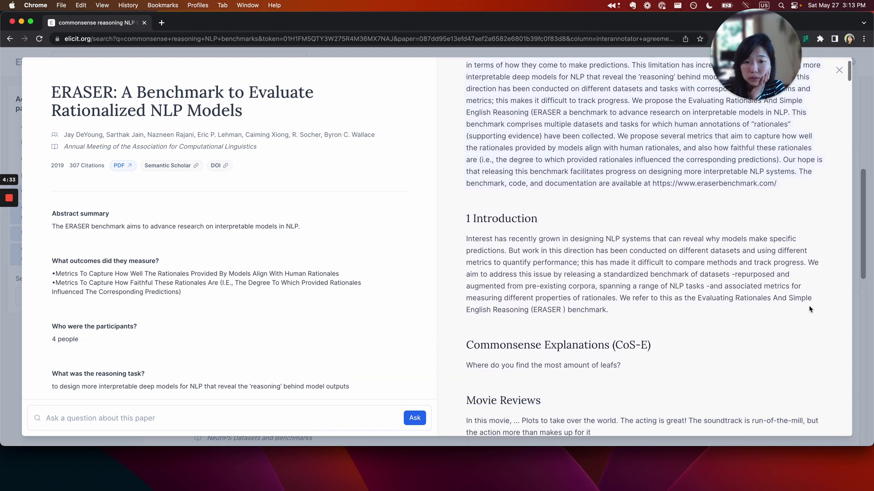
click(87, 410)
text(What was the interannotator agreement?)
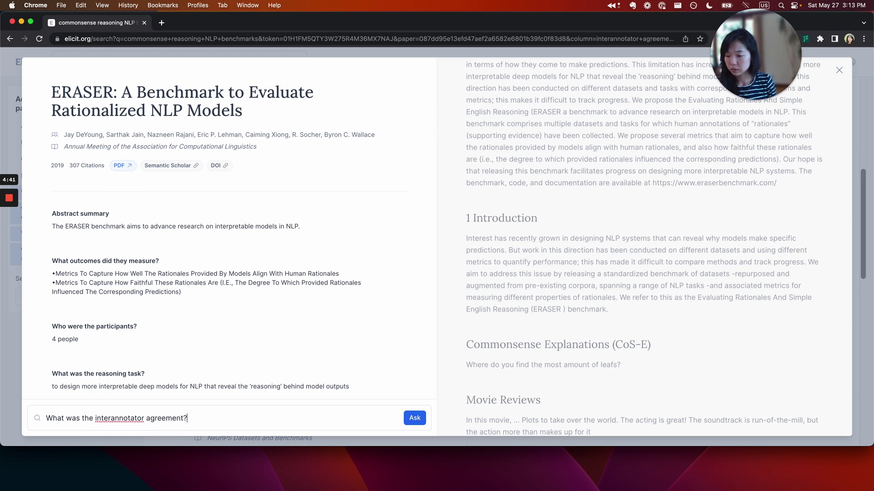
key(Return)
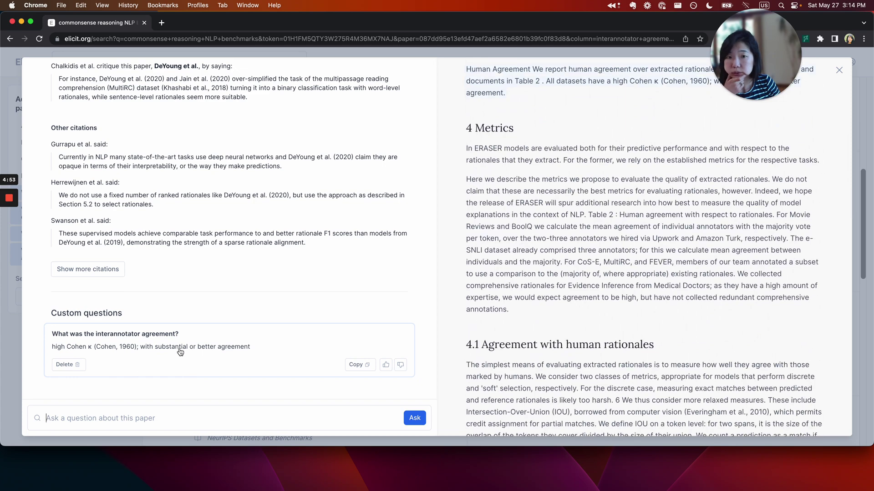
scroll(567, 313, up, 3)
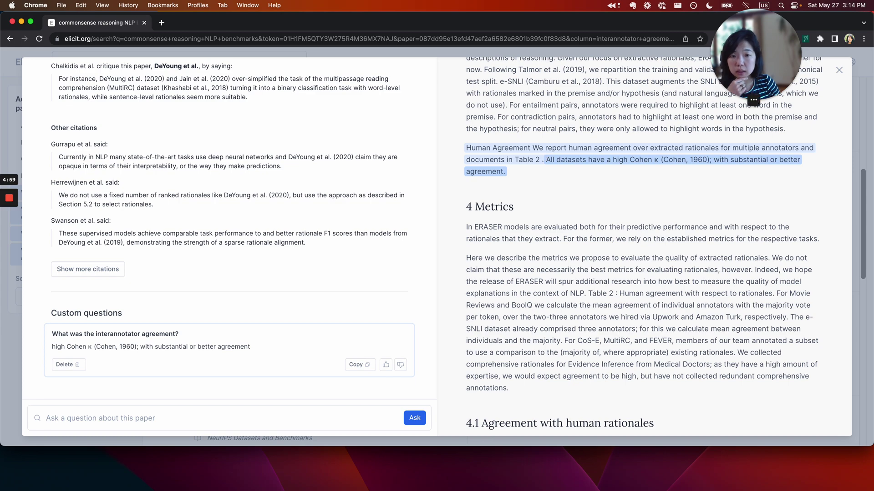
Close the ERASER details and check the CREAK paper's agreement source.
click(844, 69)
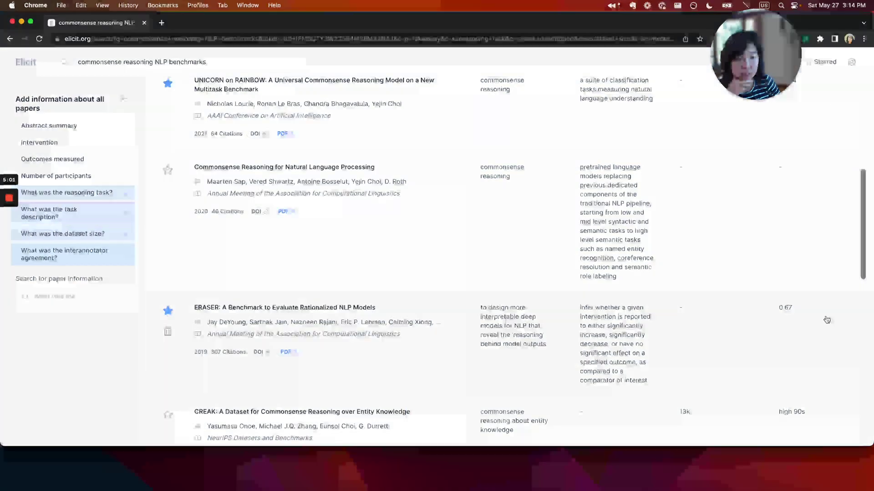
click(794, 308)
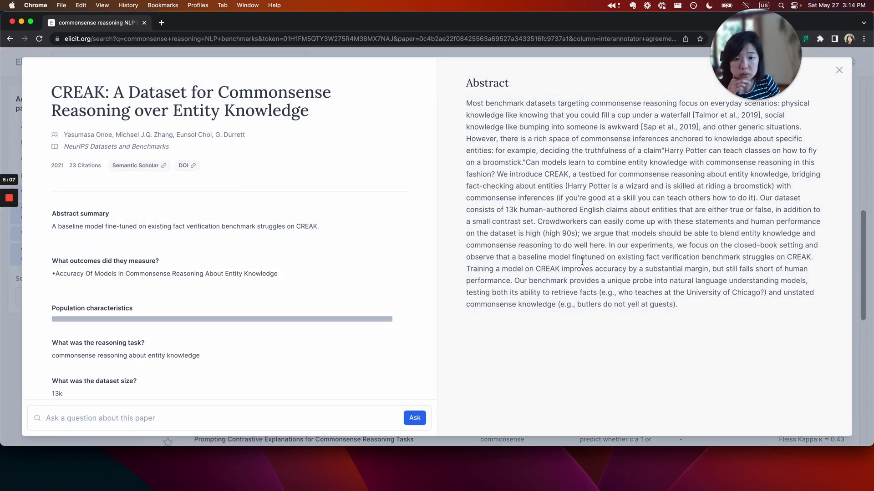
click(843, 71)
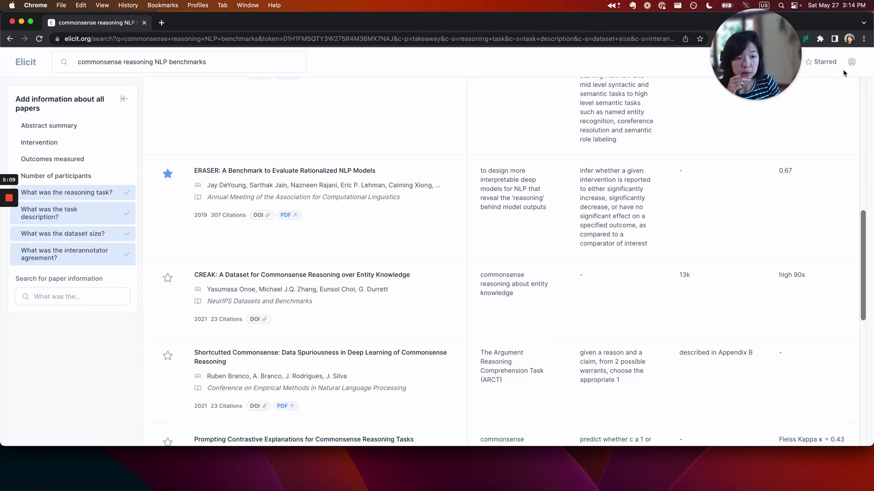
scroll(797, 292, down, 2)
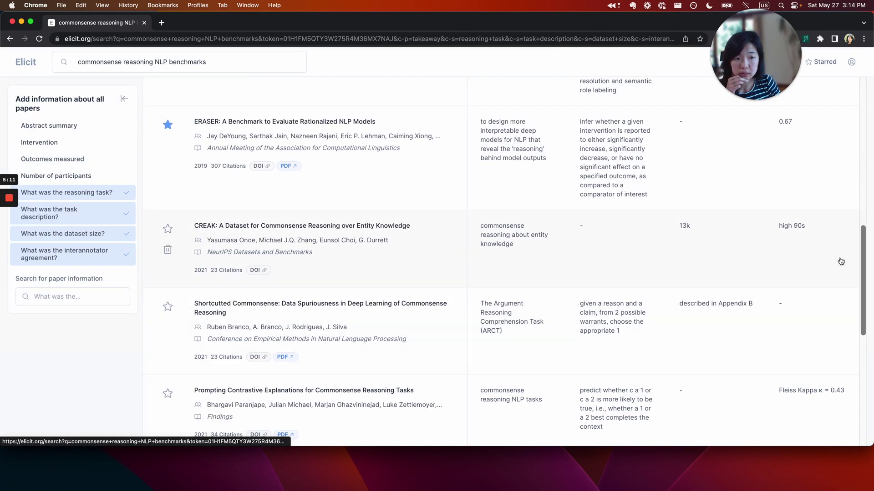
scroll(789, 245, down, 2)
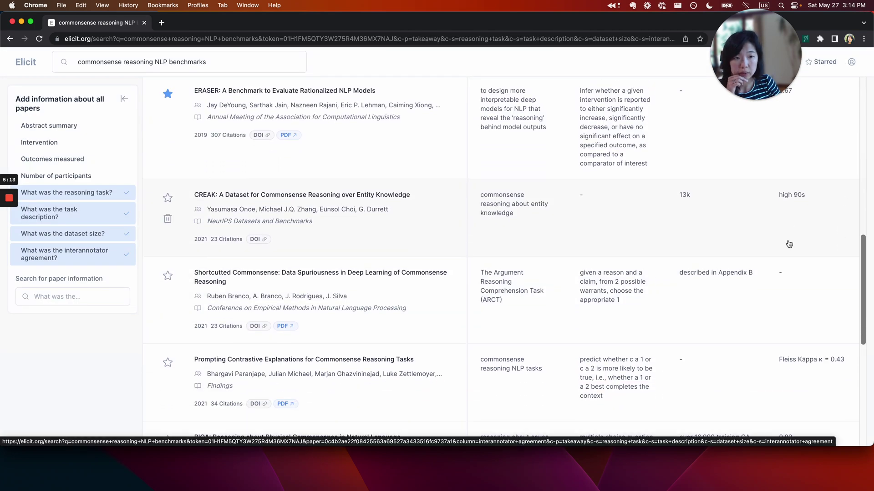
scroll(789, 244, up, 1)
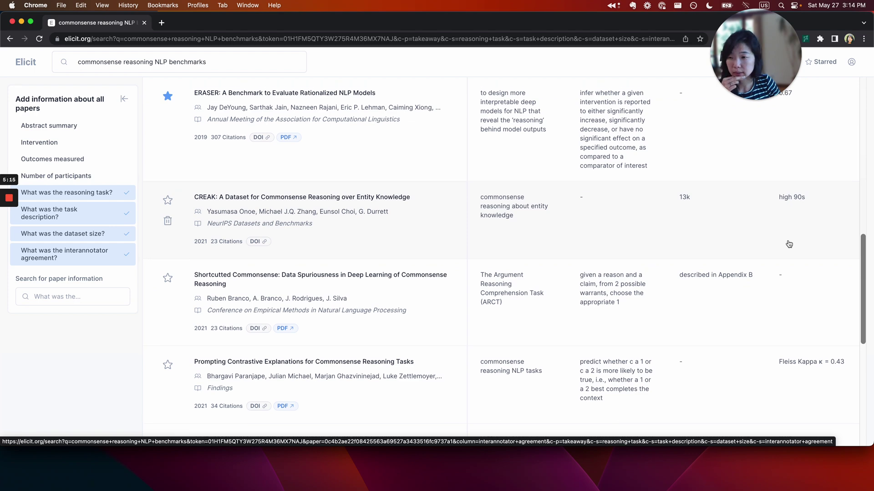
scroll(788, 244, down, 3)
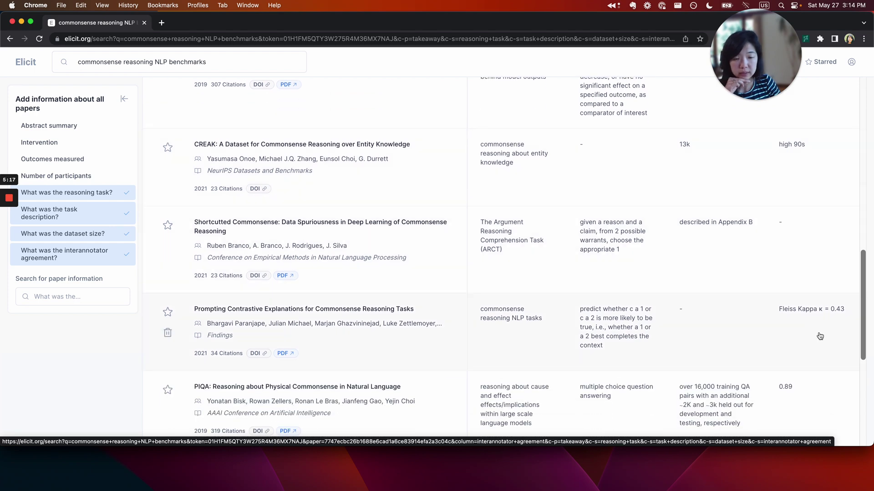
Check the Fleiss Kappa agreement source, then review the agreement values across the table.
click(811, 318)
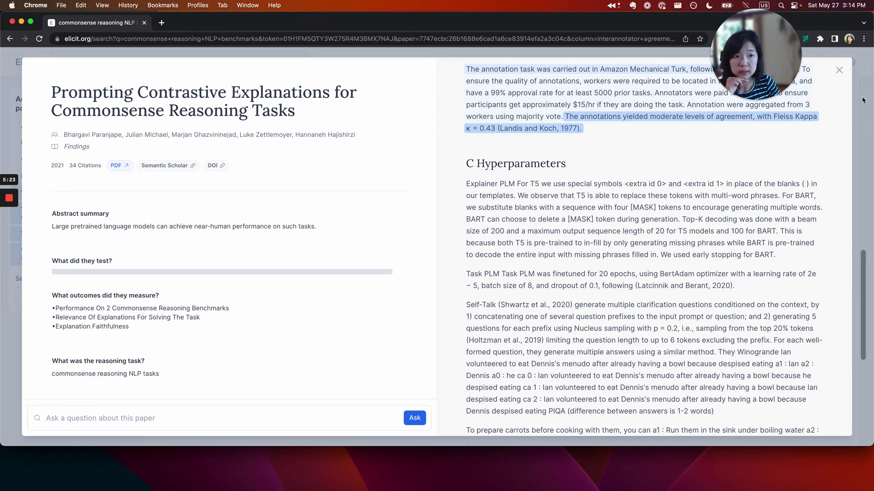
click(838, 72)
scroll(804, 328, down, 3)
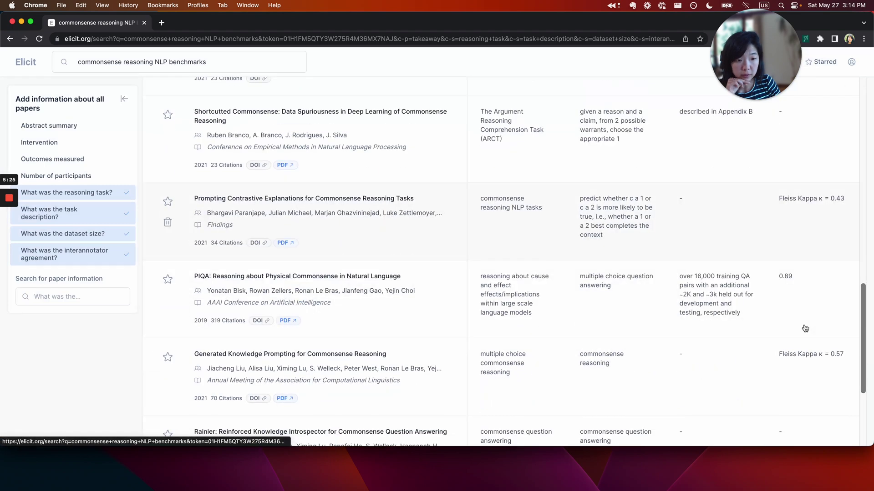
scroll(805, 328, down, 3)
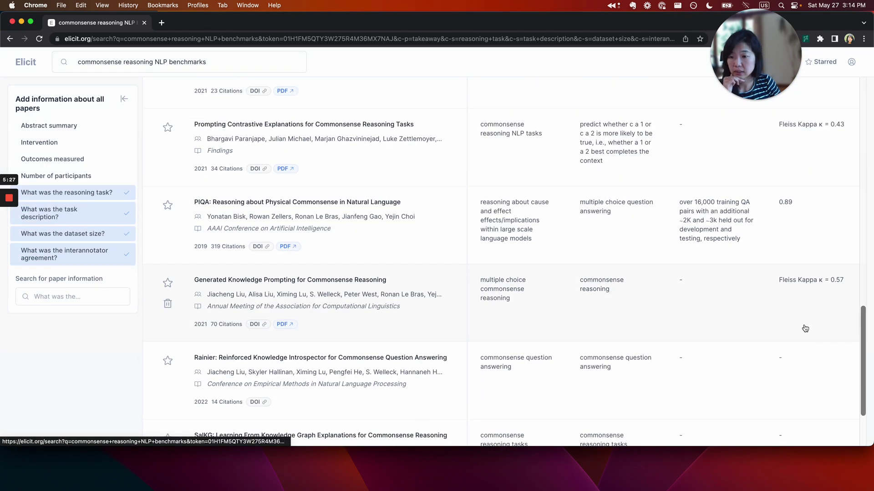
scroll(805, 329, down, 3)
scroll(805, 328, up, 7)
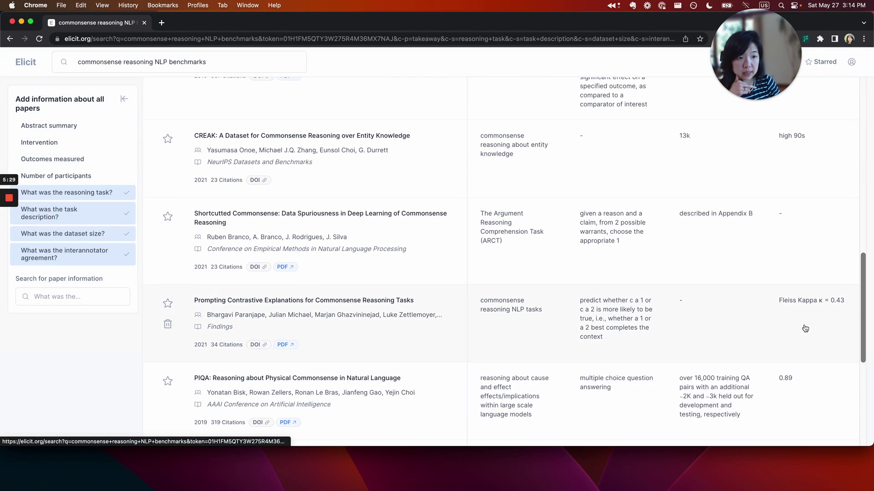
scroll(803, 355, down, 1)
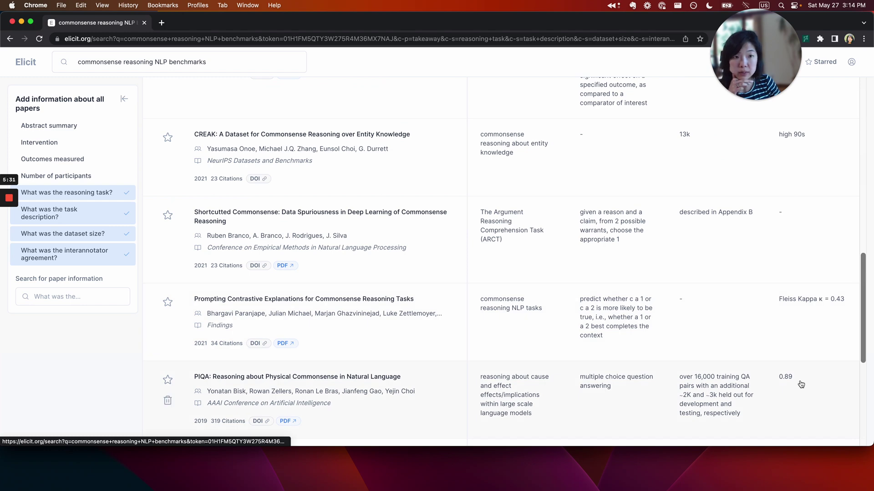
scroll(801, 384, up, 5)
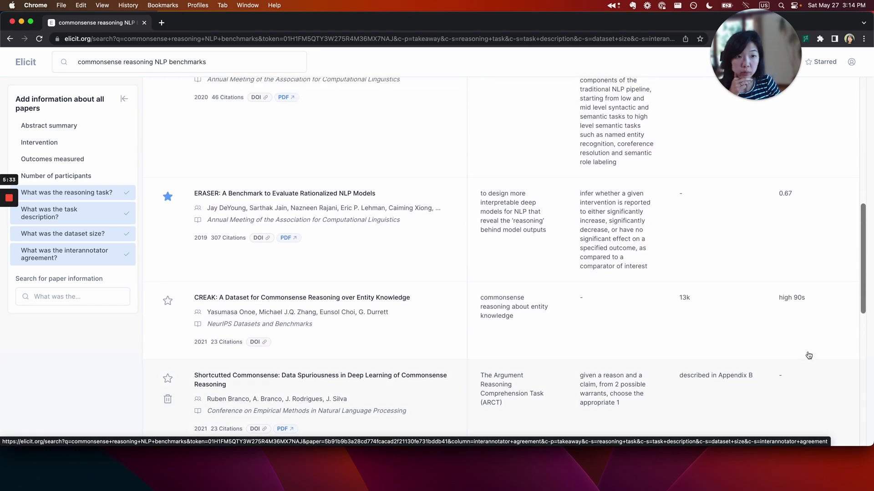
scroll(810, 351, up, 5)
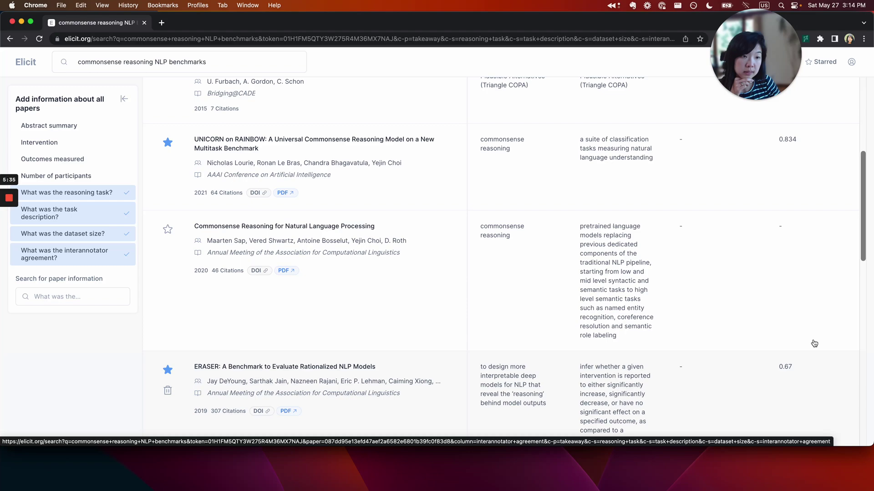
scroll(814, 344, down, 10)
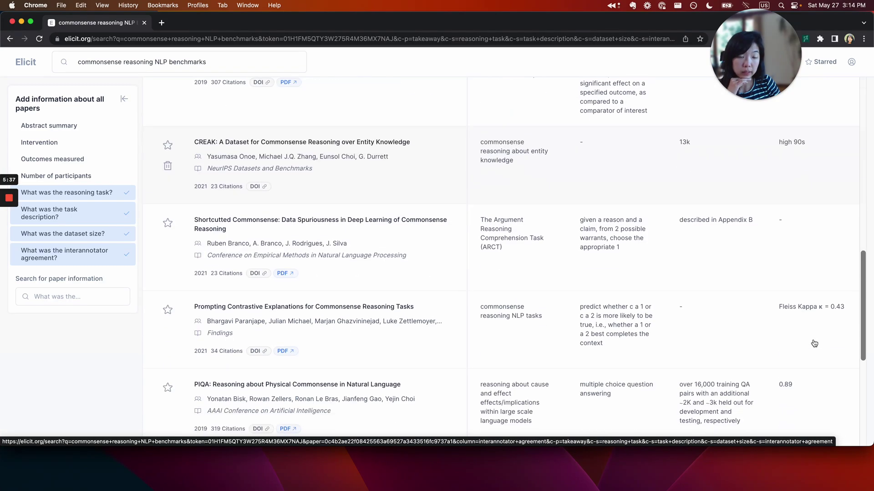
scroll(814, 343, up, 14)
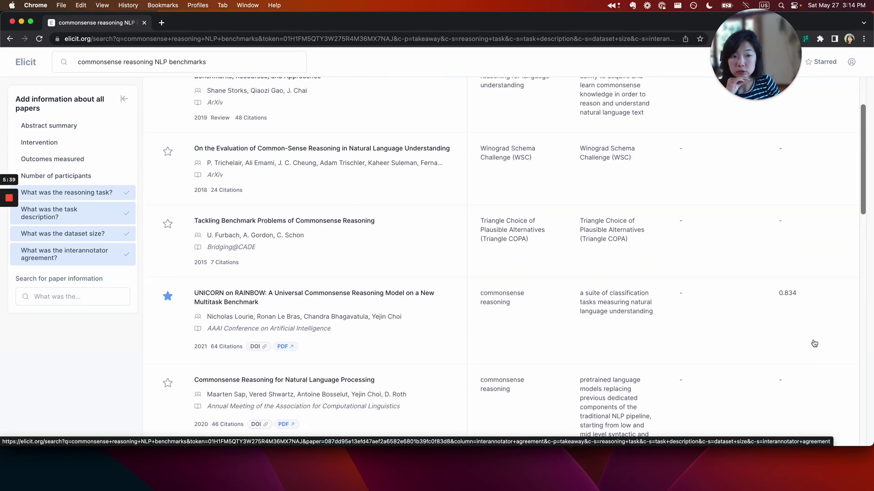
scroll(814, 344, up, 3)
Add a 'What was the model used?' column to the results table.
scroll(814, 344, down, 4)
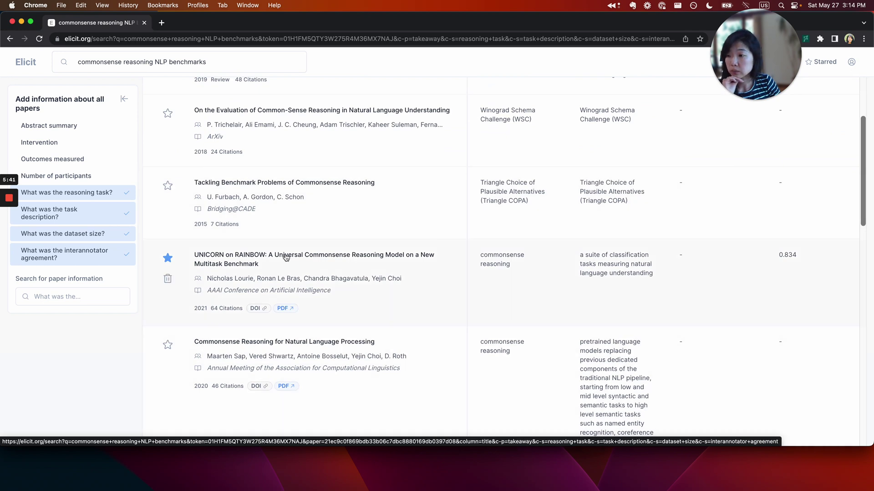
click(89, 296)
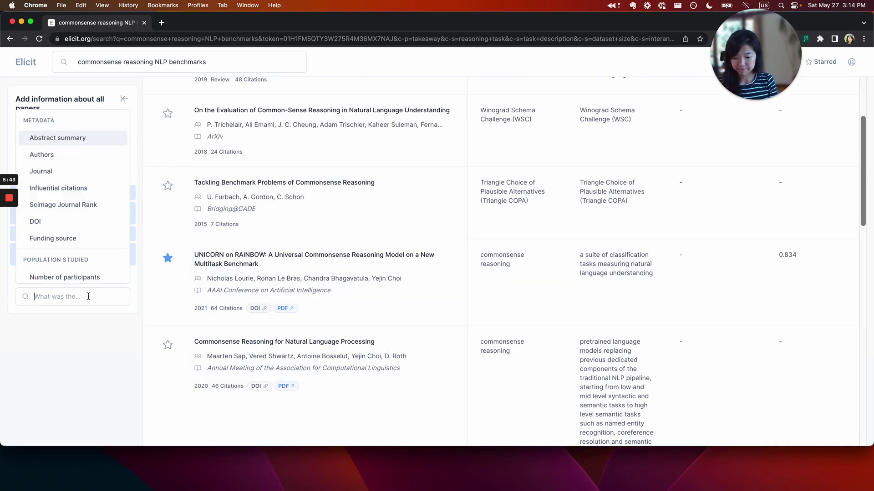
text(mo)
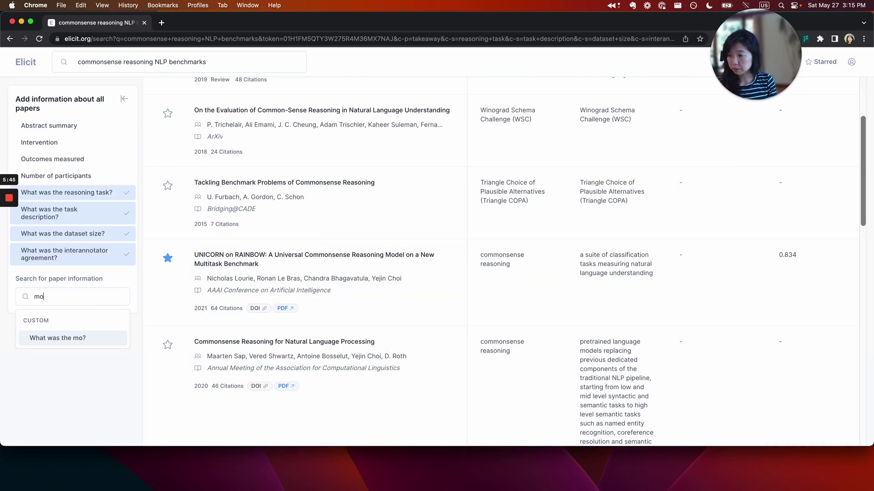
text(lel used)
key(Return)
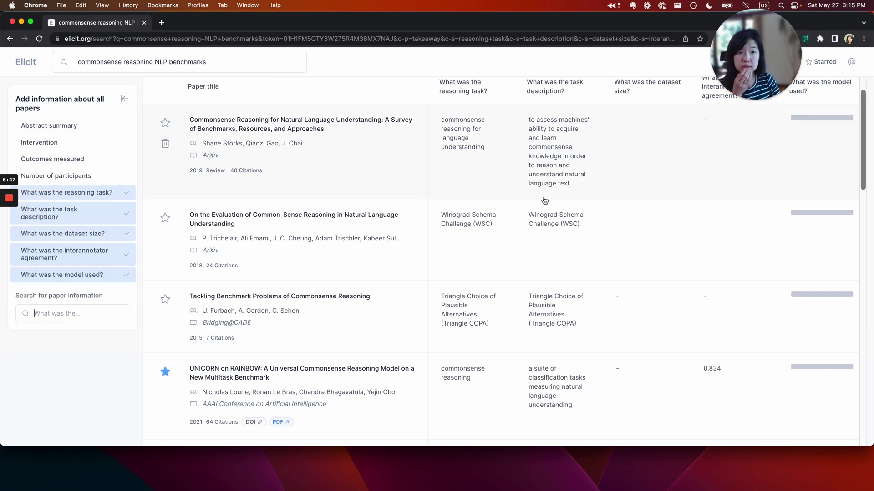
scroll(809, 238, down, 5)
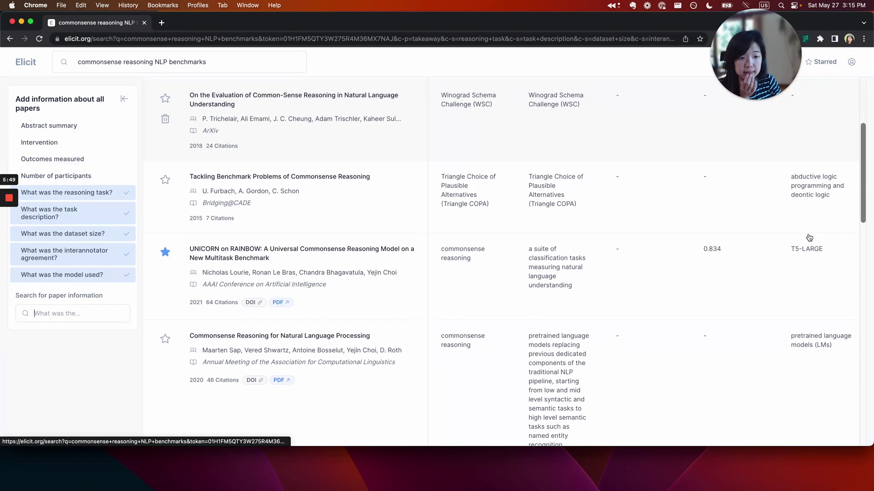
scroll(816, 286, down, 15)
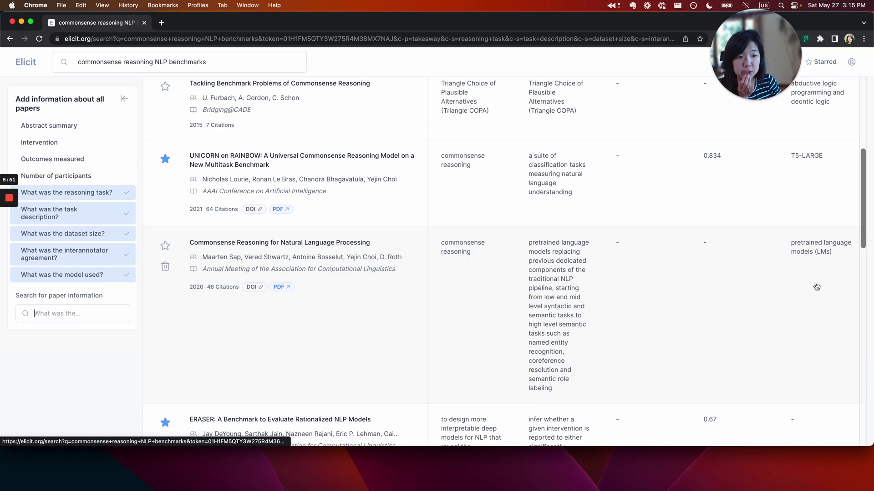
scroll(816, 287, down, 4)
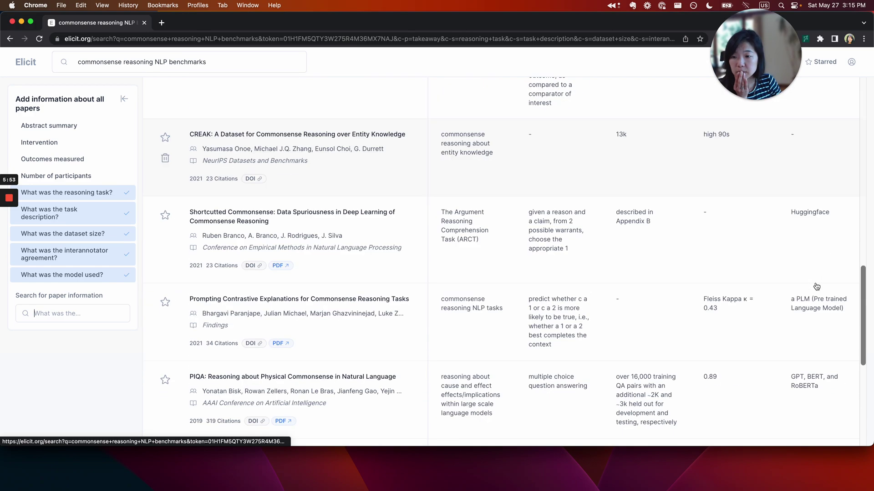
Verify the Shortcutted Commonsense paper's model answer in its details, then return to the results.
click(816, 280)
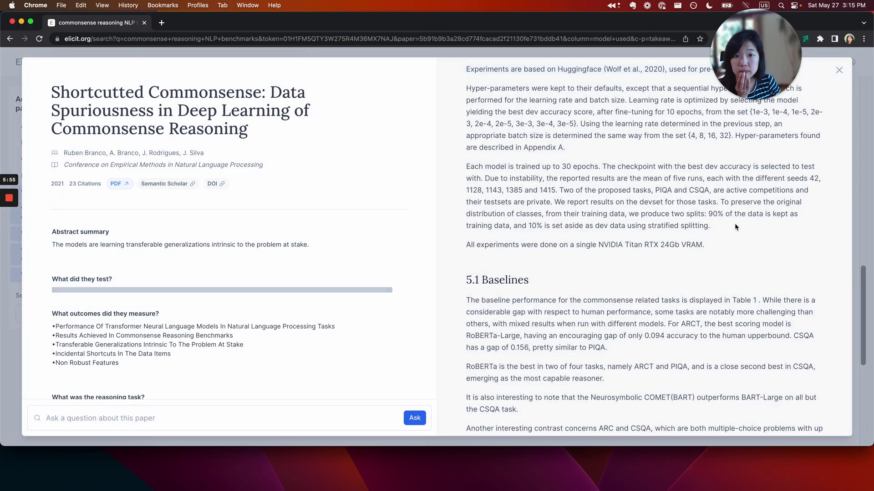
scroll(637, 191, up, 1)
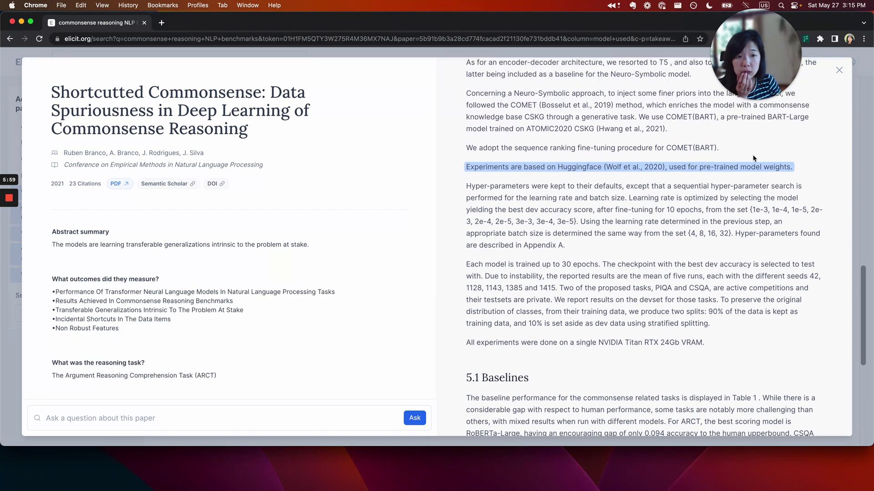
scroll(764, 157, up, 2)
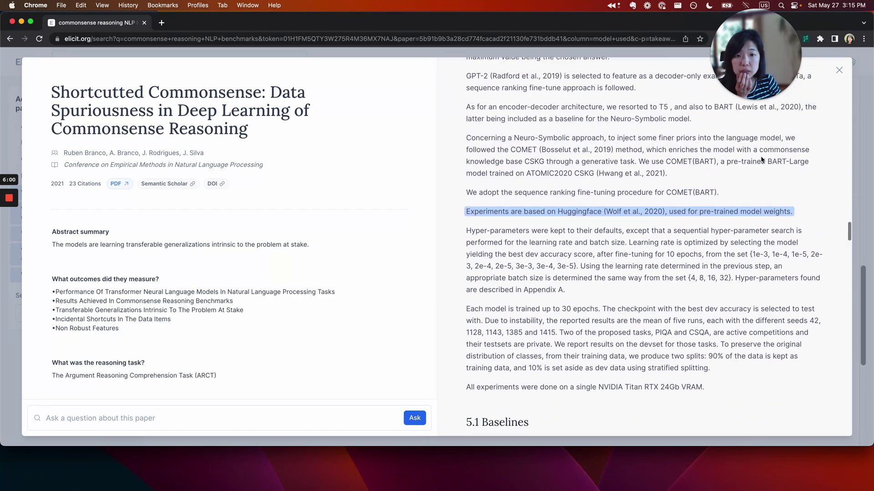
click(839, 70)
scroll(819, 261, down, 1)
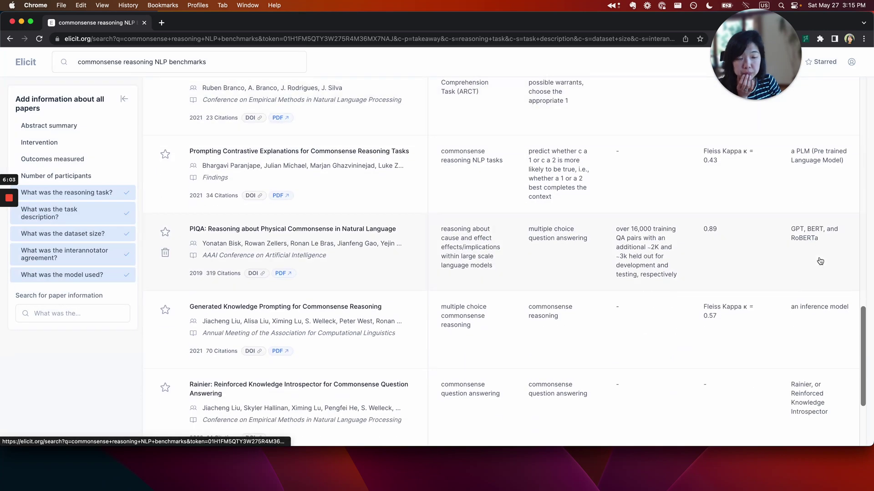
scroll(820, 262, down, 4)
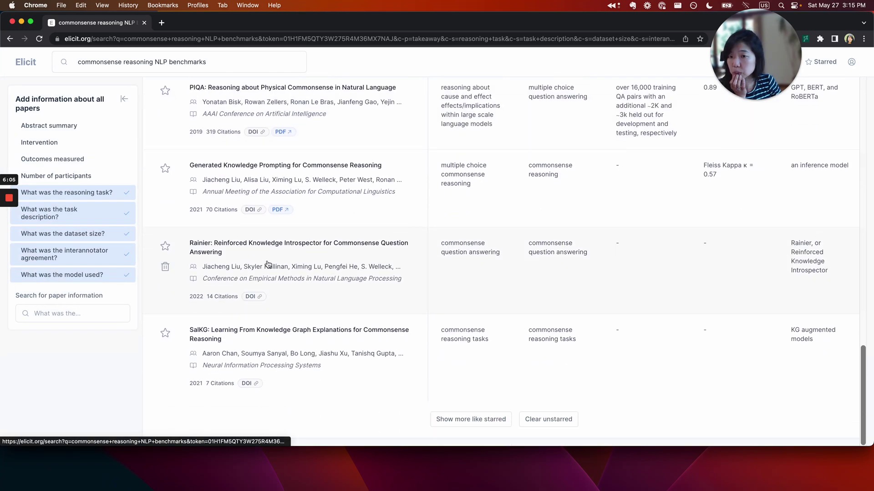
click(67, 313)
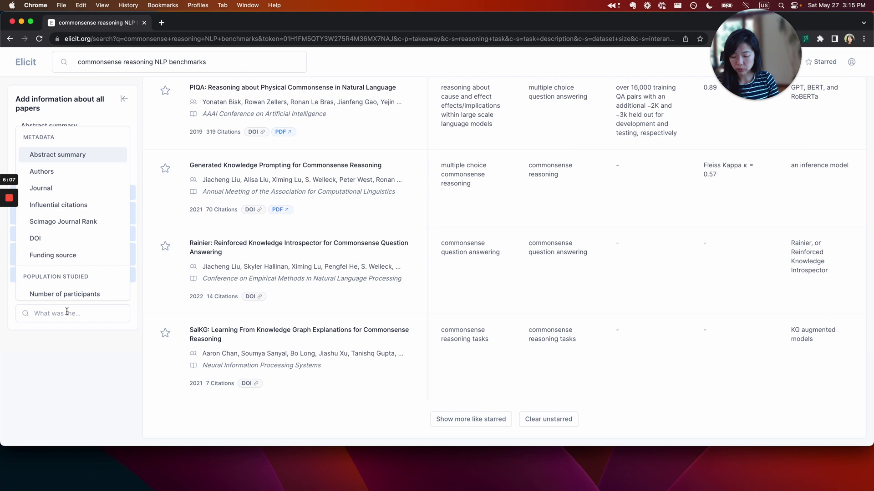
text(perfo)
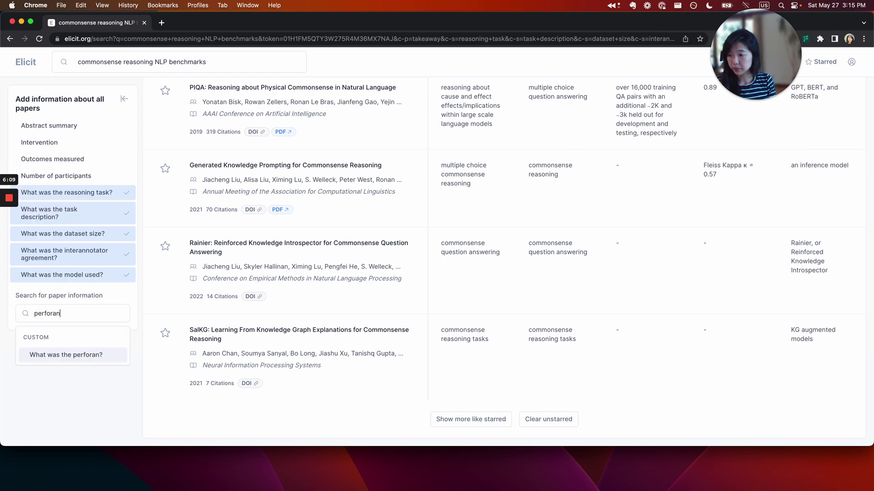
text(rmance achieved)
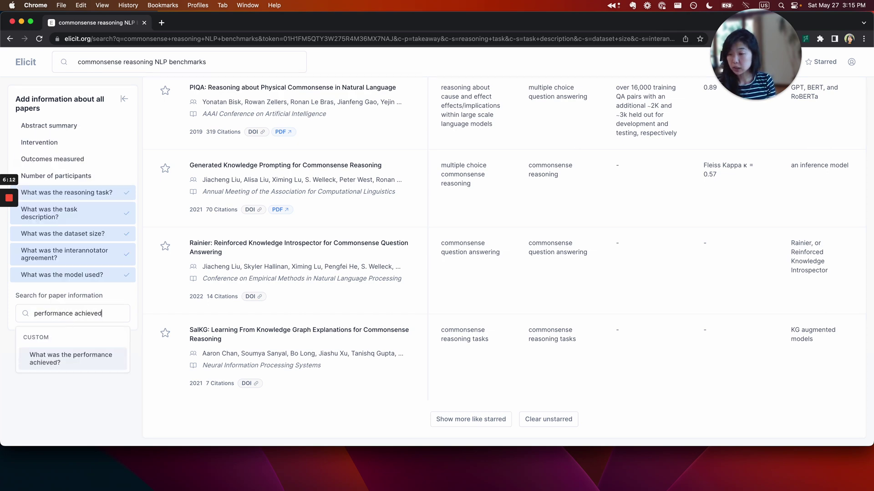
key(Return)
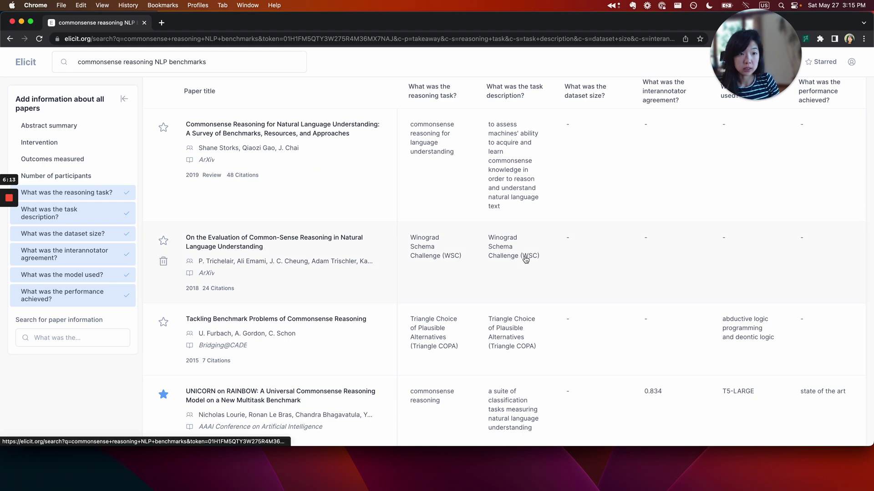
scroll(751, 246, down, 4)
click(827, 248)
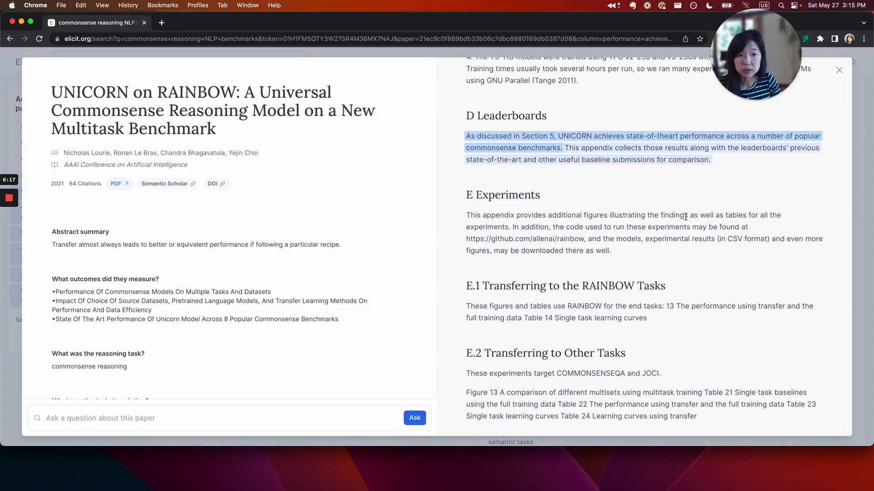
key(Escape)
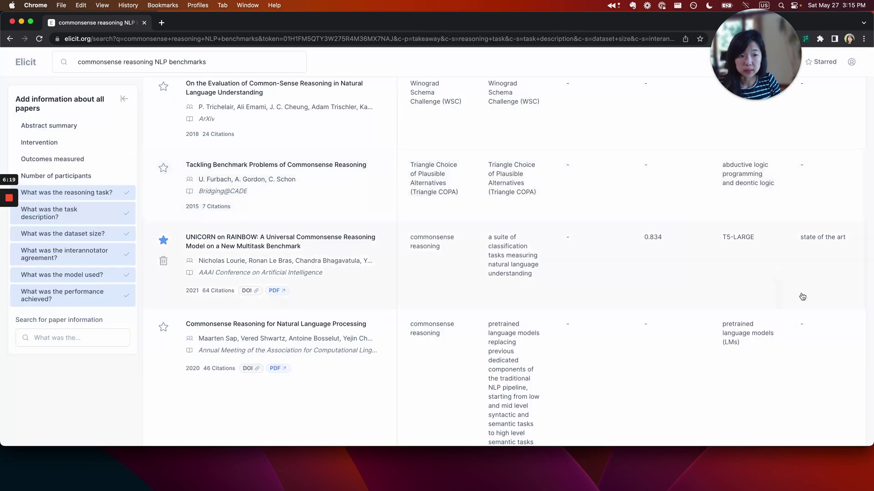
scroll(746, 295, down, 10)
scroll(803, 299, down, 3)
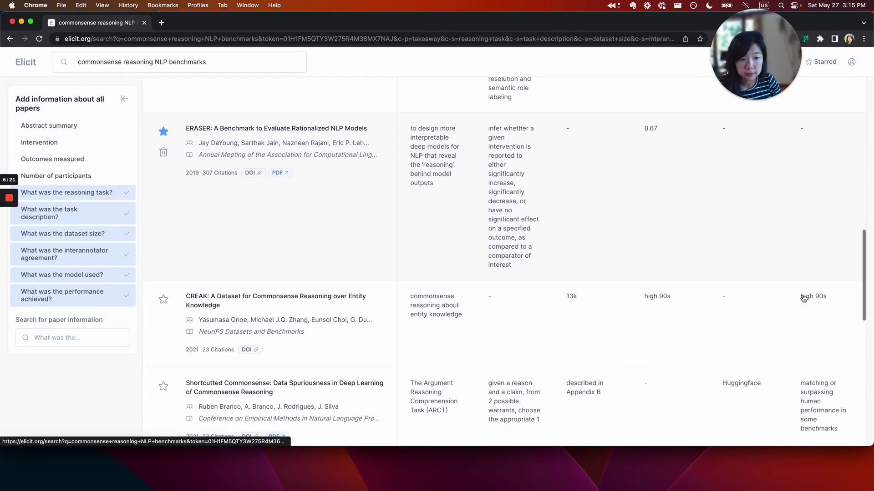
click(815, 308)
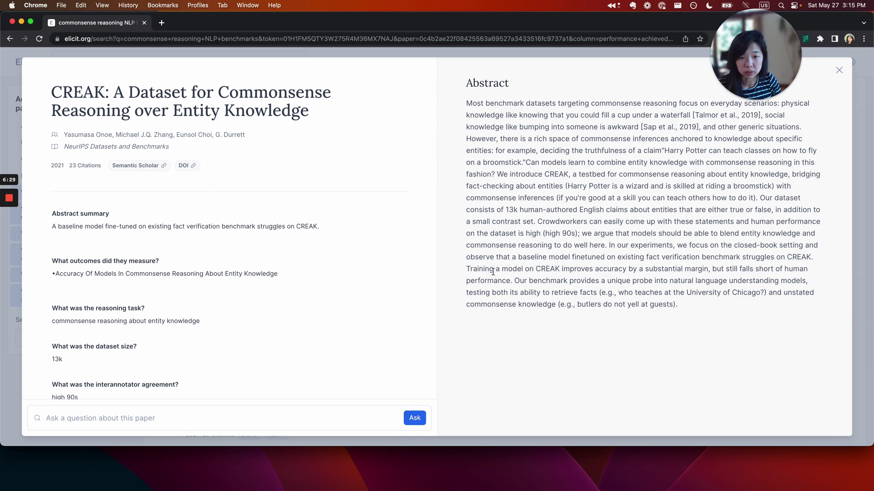
drag(477, 269, 530, 278)
key(Escape)
scroll(819, 289, down, 3)
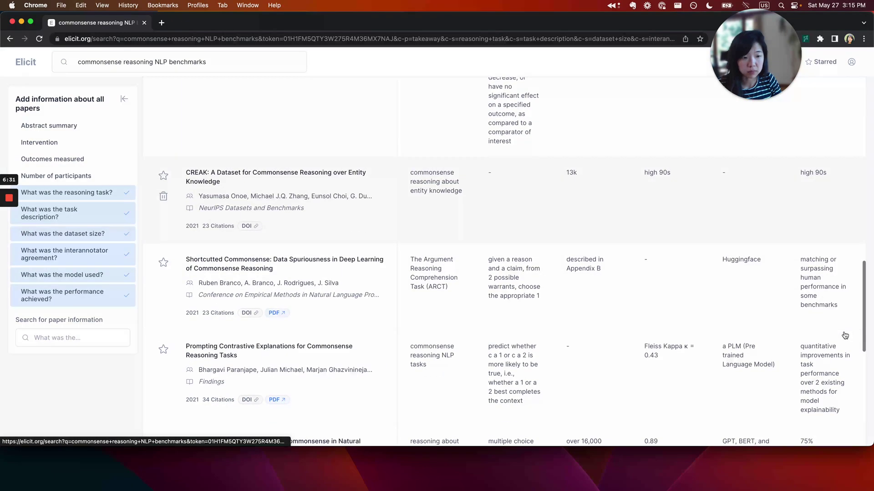
click(819, 289)
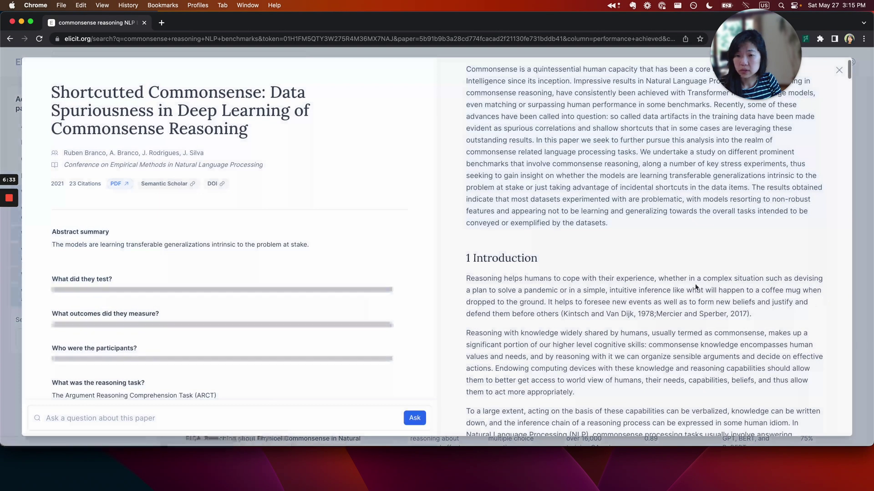
scroll(695, 287, up, 2)
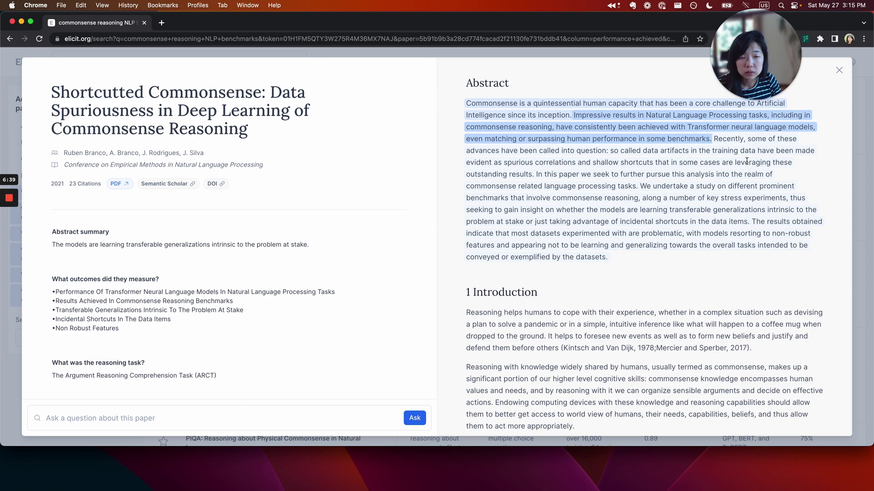
key(Escape)
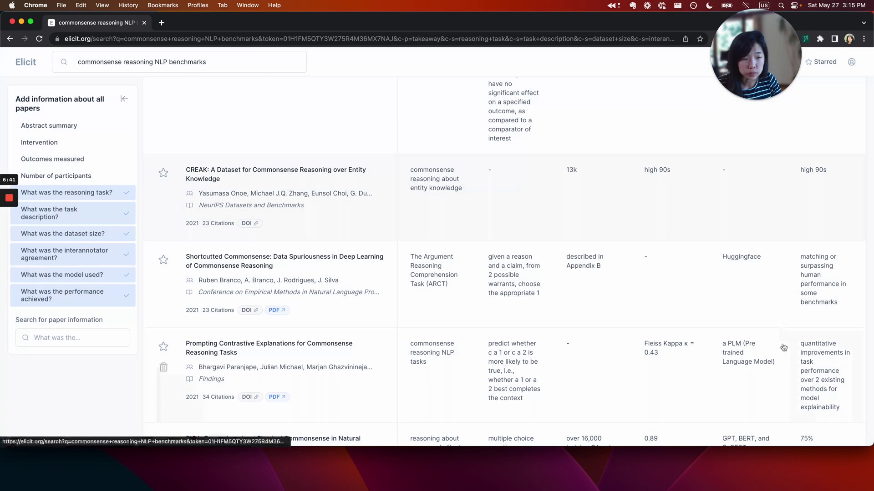
scroll(826, 329, down, 4)
click(827, 329)
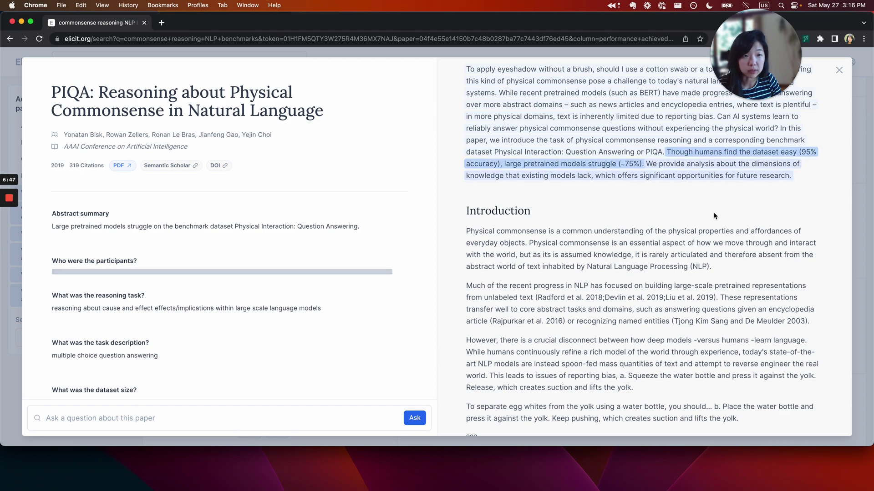
key(Escape)
scroll(776, 323, down, 1)
scroll(776, 323, down, 5)
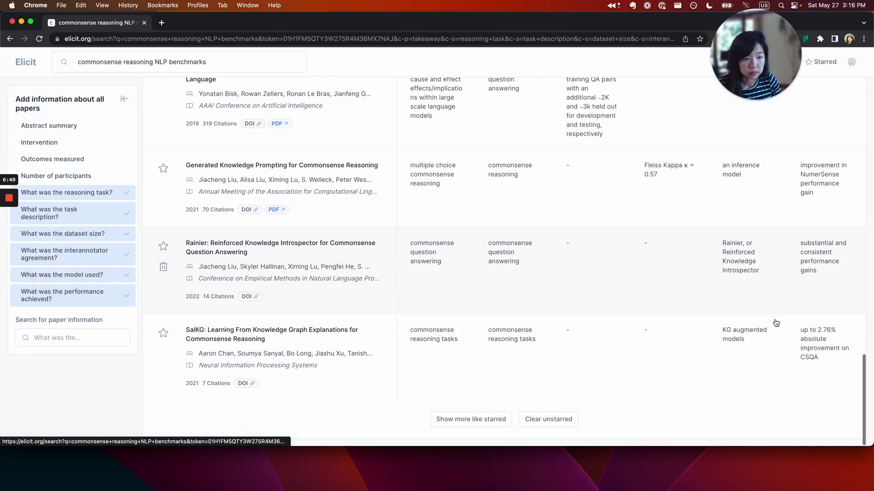
scroll(776, 323, up, 10)
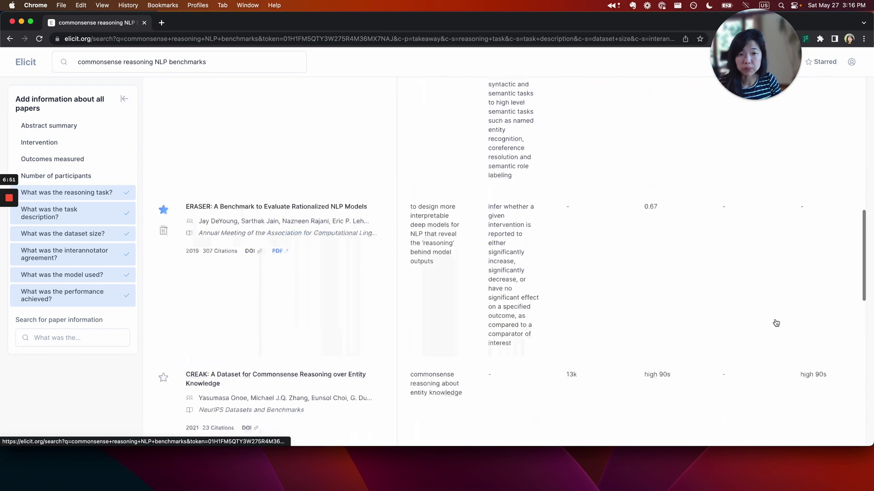
scroll(776, 323, up, 10)
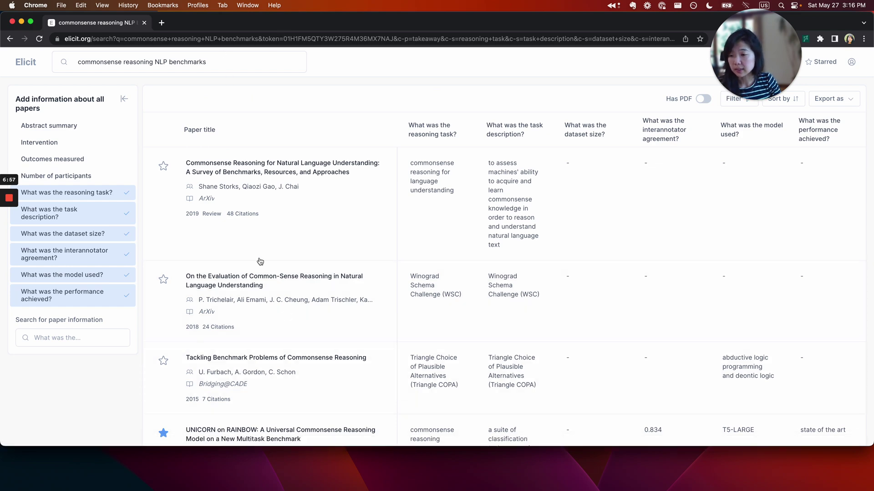
scroll(260, 262, down, 3)
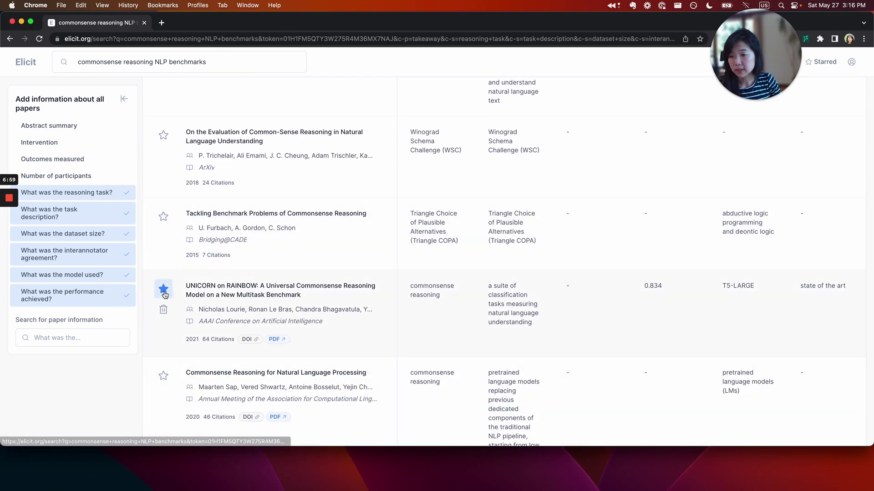
scroll(264, 326, down, 2)
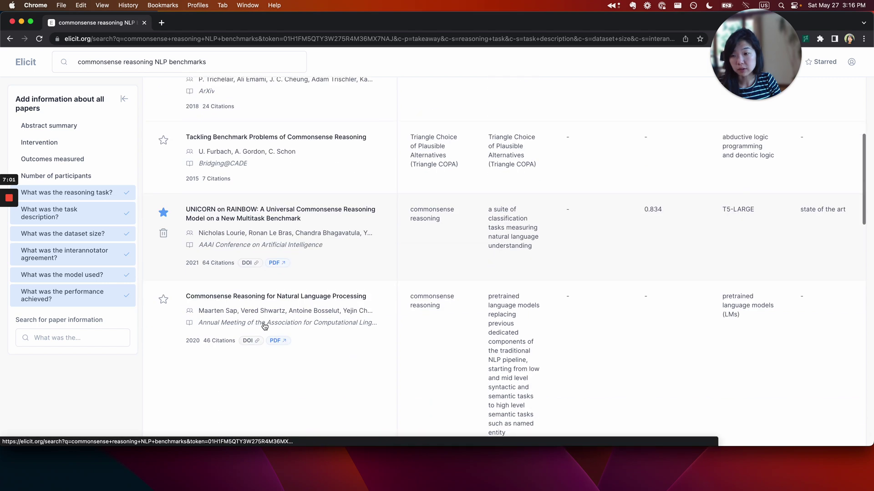
scroll(265, 300, down, 3)
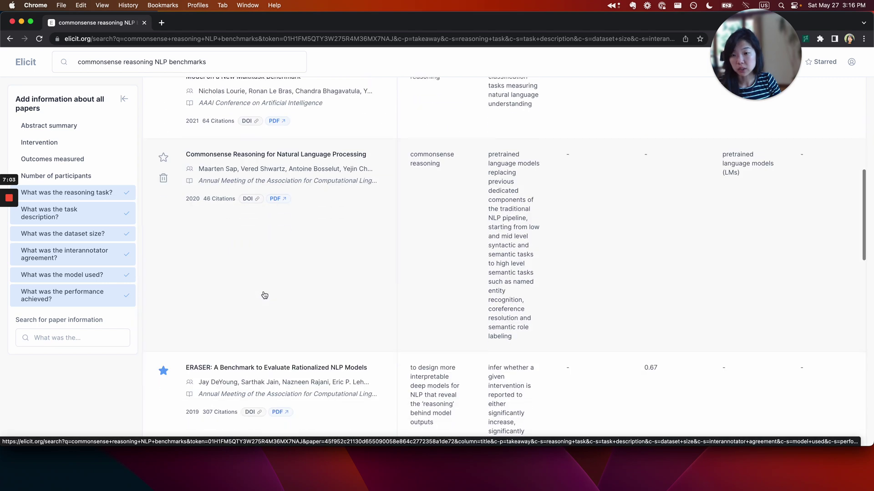
scroll(264, 296, up, 4)
scroll(367, 310, down, 4)
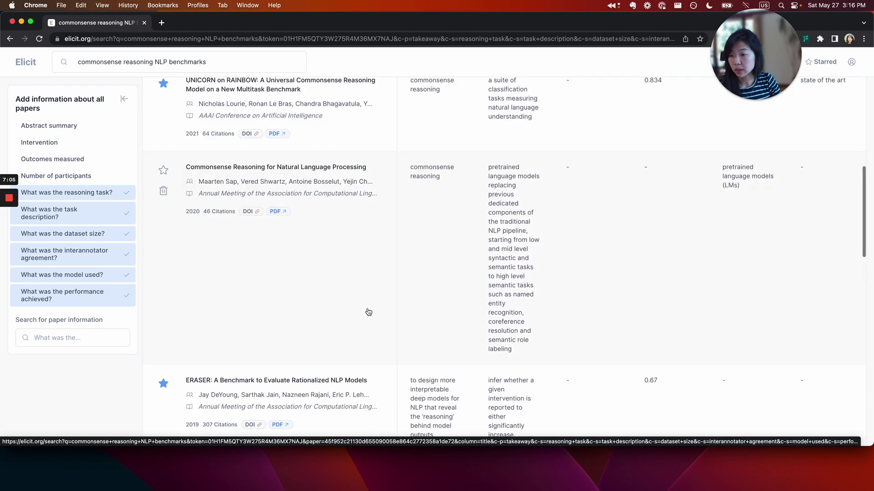
scroll(449, 133, up, 8)
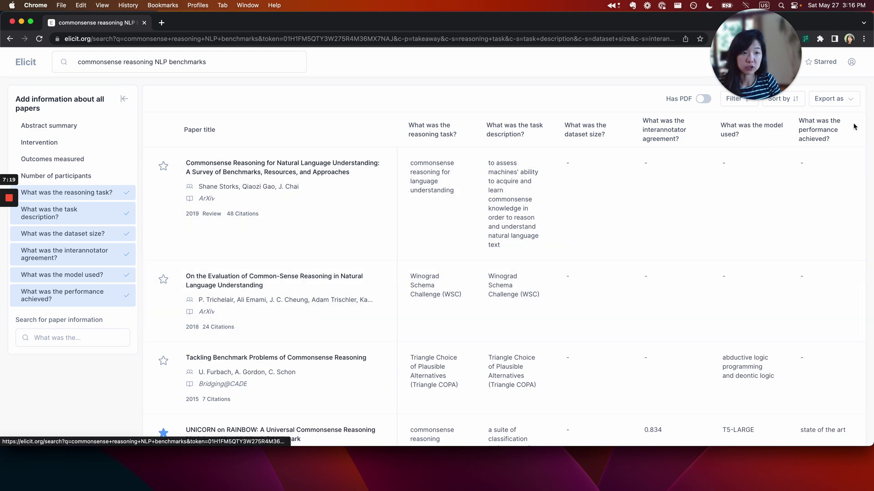
scroll(826, 301, down, 3)
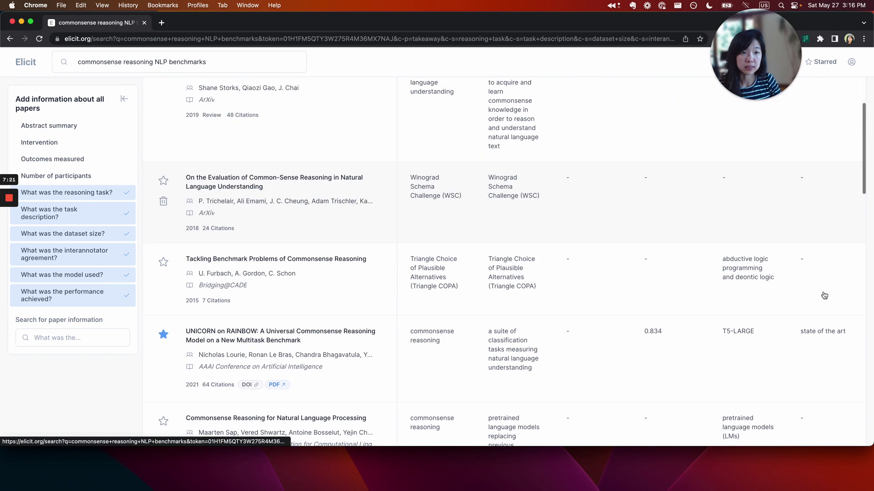
scroll(824, 296, up, 3)
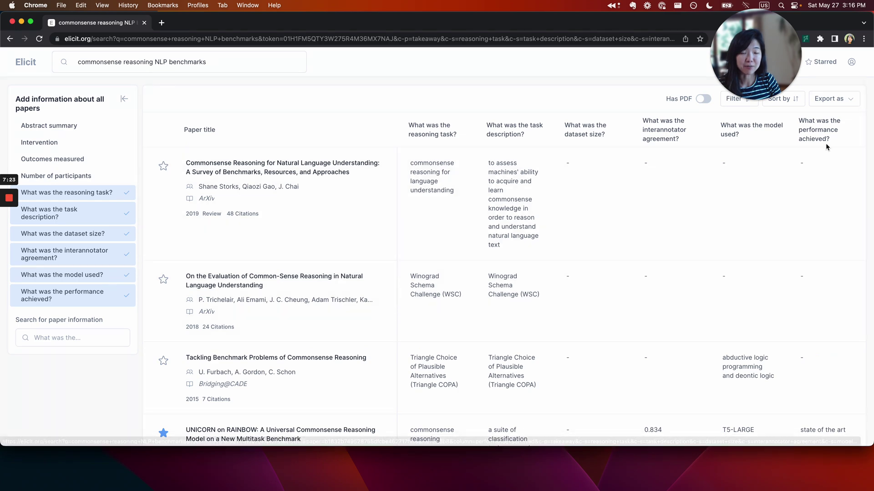
scroll(677, 283, down, 3)
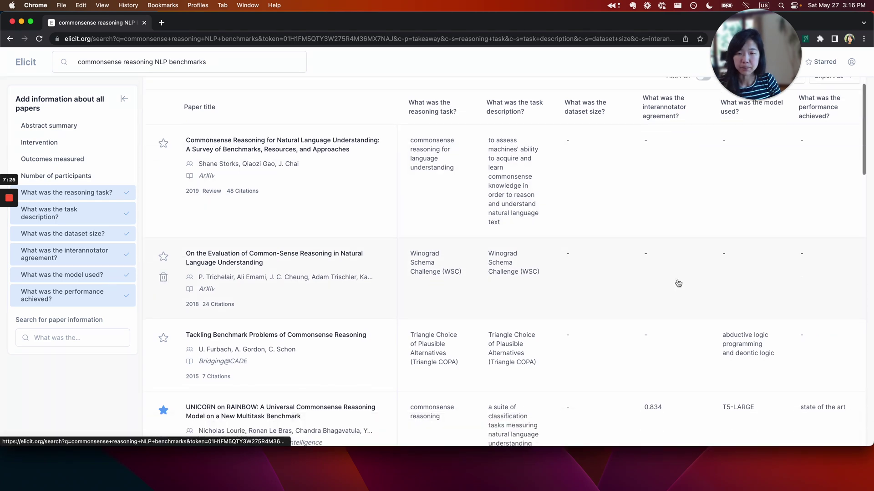
scroll(577, 202, up, 3)
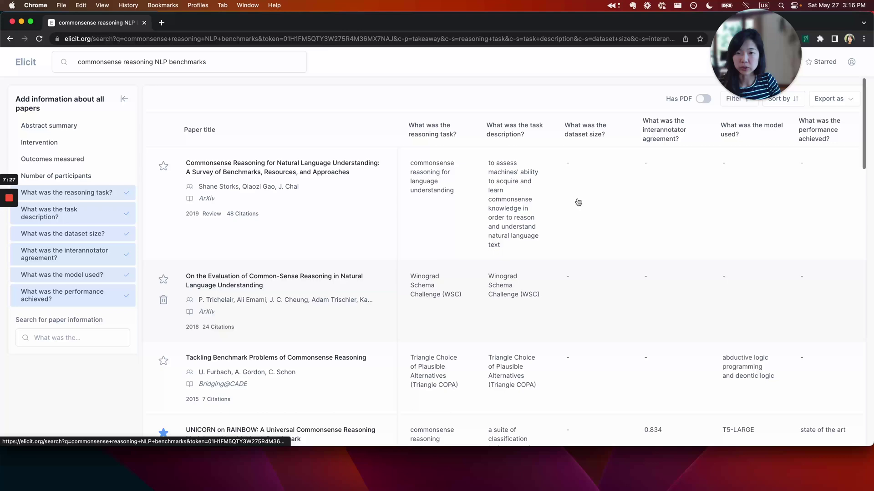
scroll(577, 202, down, 2)
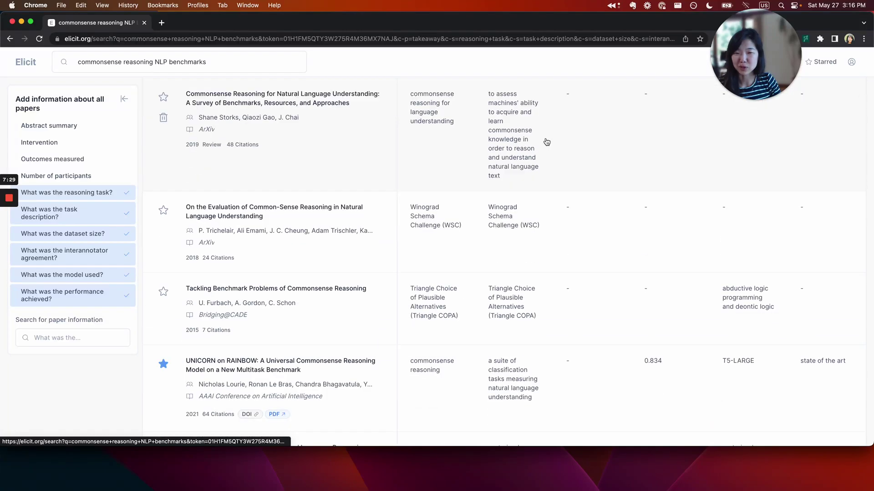
scroll(546, 141, down, 3)
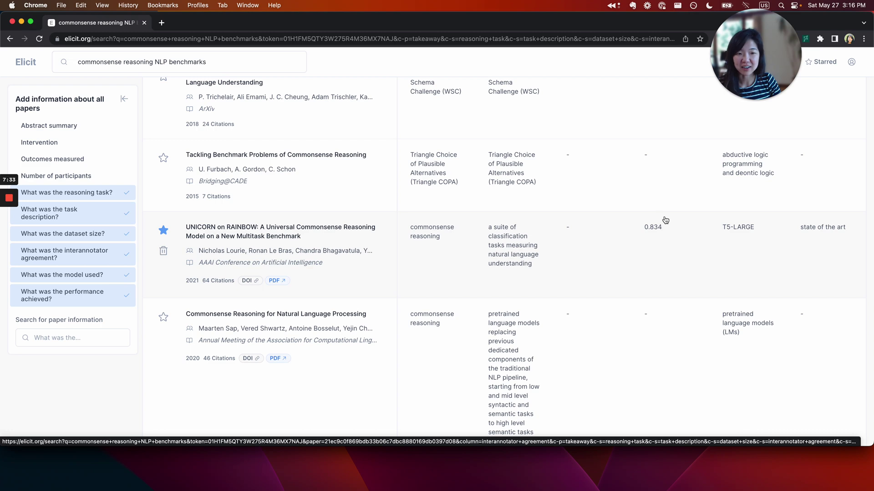
scroll(665, 221, down, 3)
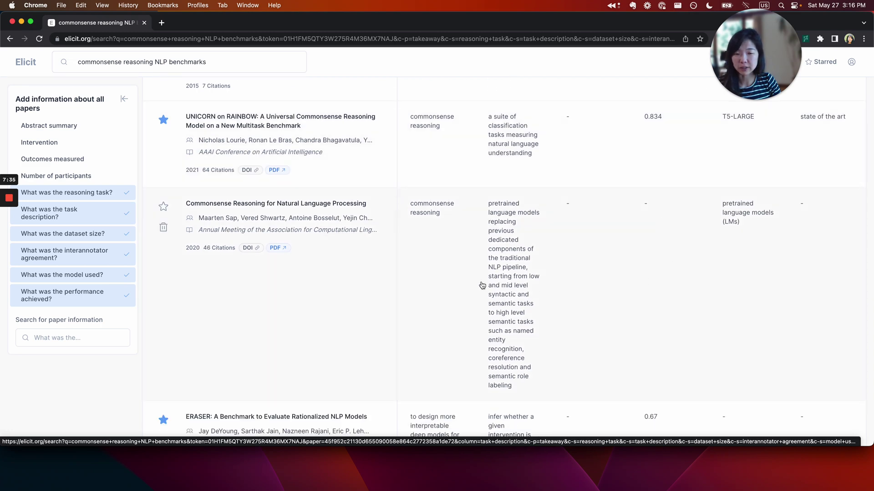
scroll(522, 299, up, 7)
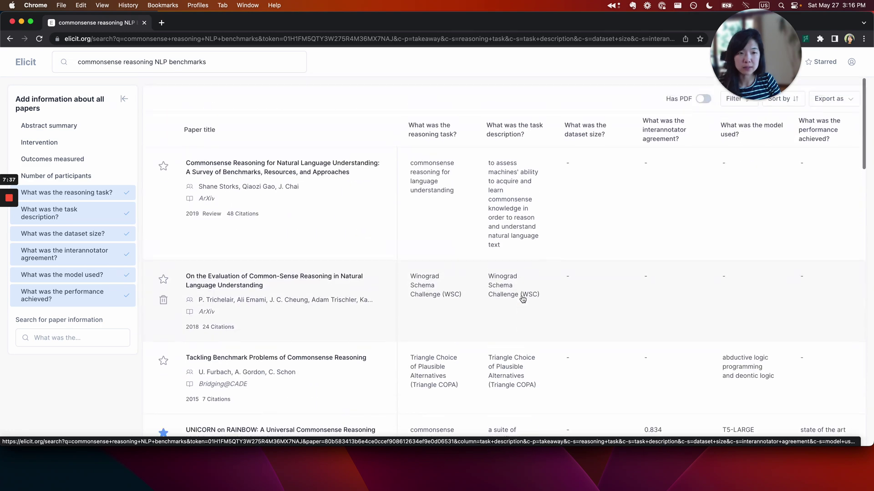
click(847, 101)
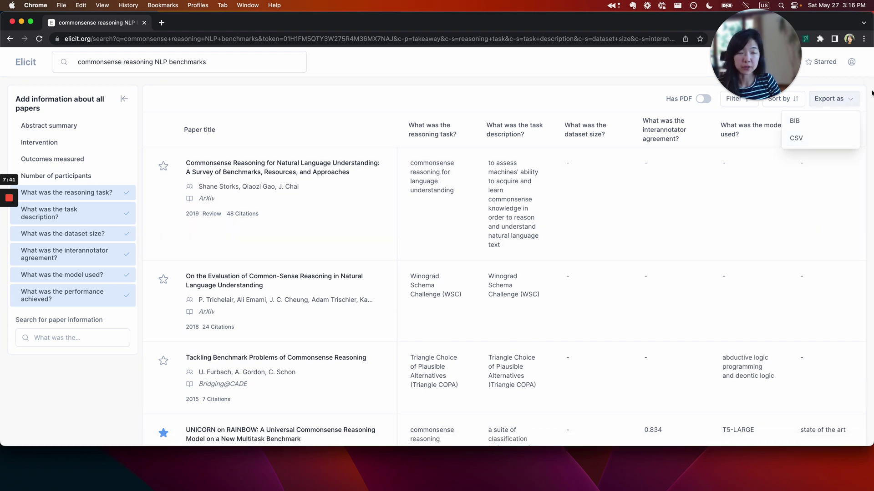
click(865, 83)
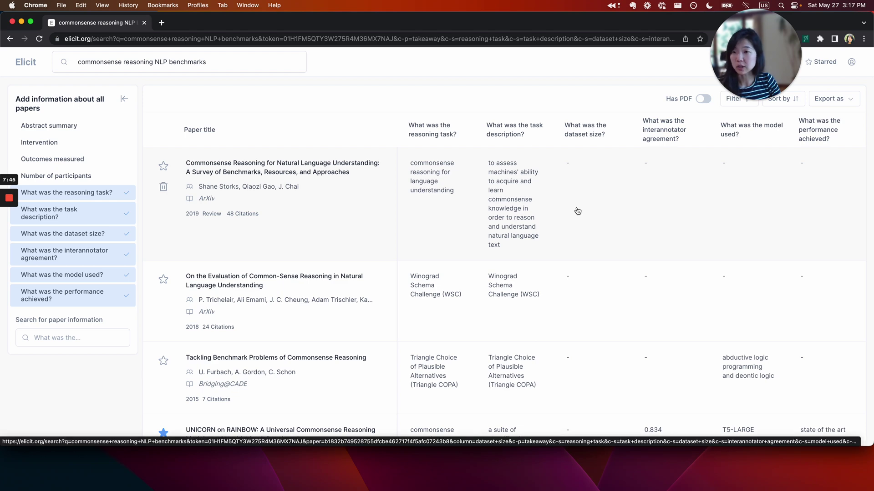
scroll(425, 350, down, 5)
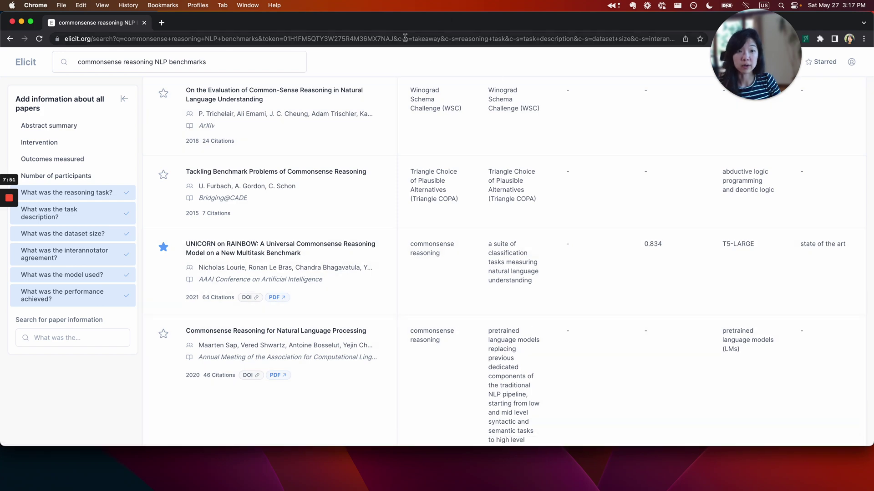
scroll(461, 164, down, 4)
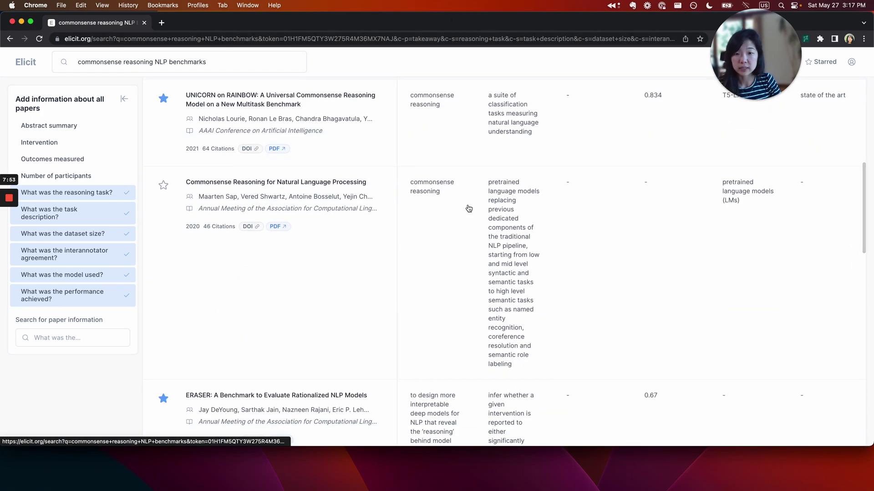